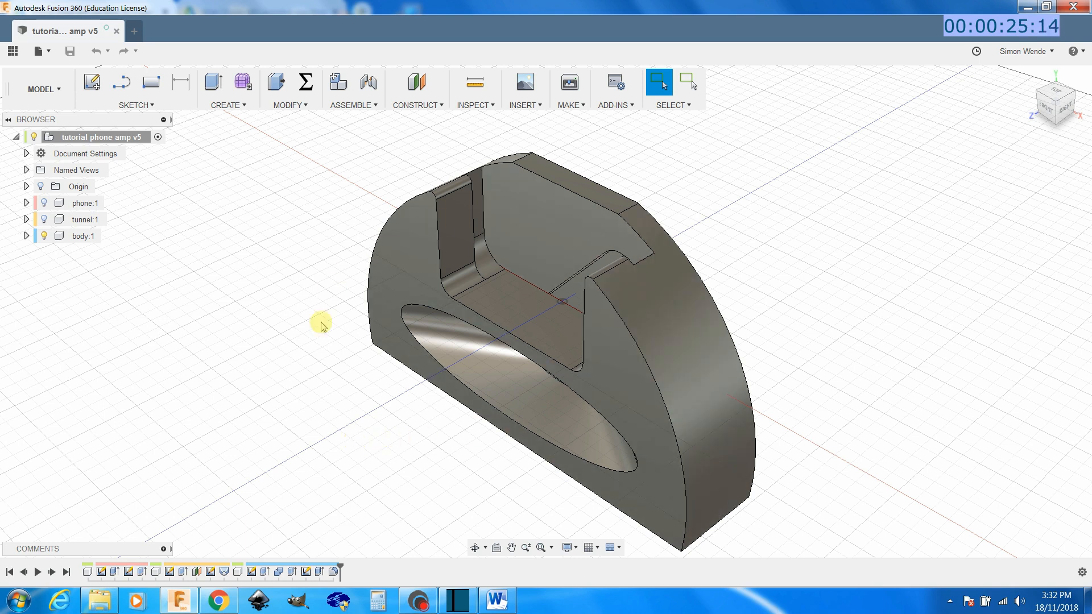
click(571, 105)
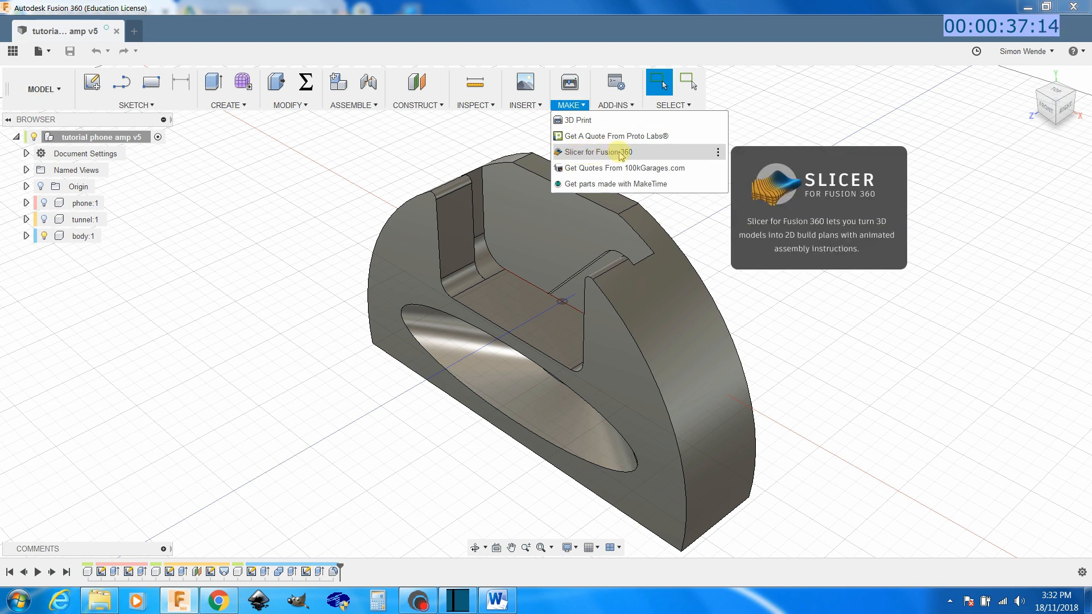
click(448, 147)
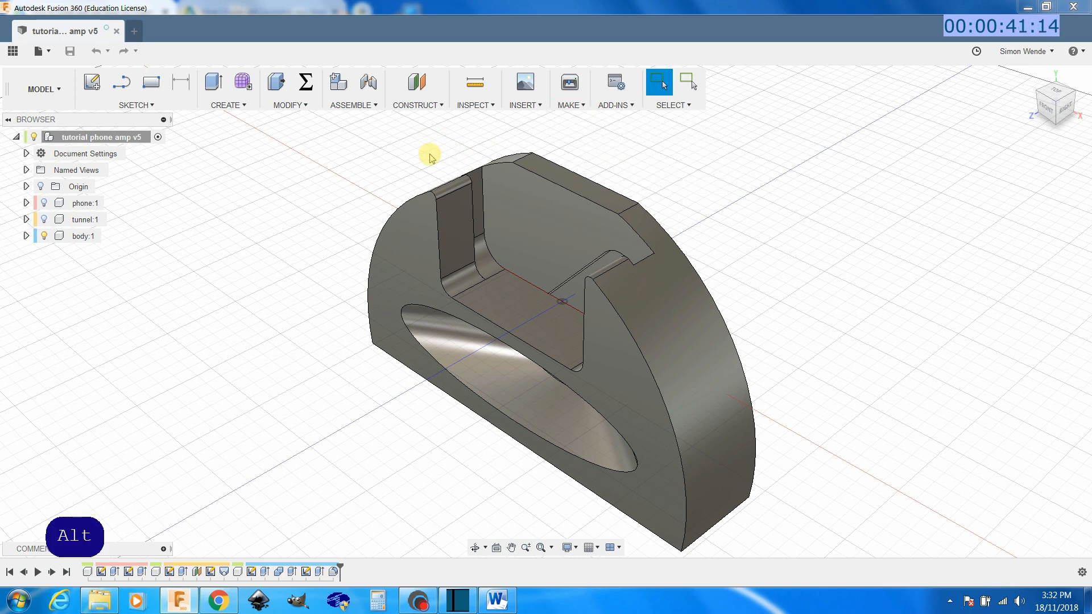
Step: Switch to the browser and review the Slicer for Fusion 360 installation article and the Slicer download page on the Autodesk App Store
key(alt+Tab)
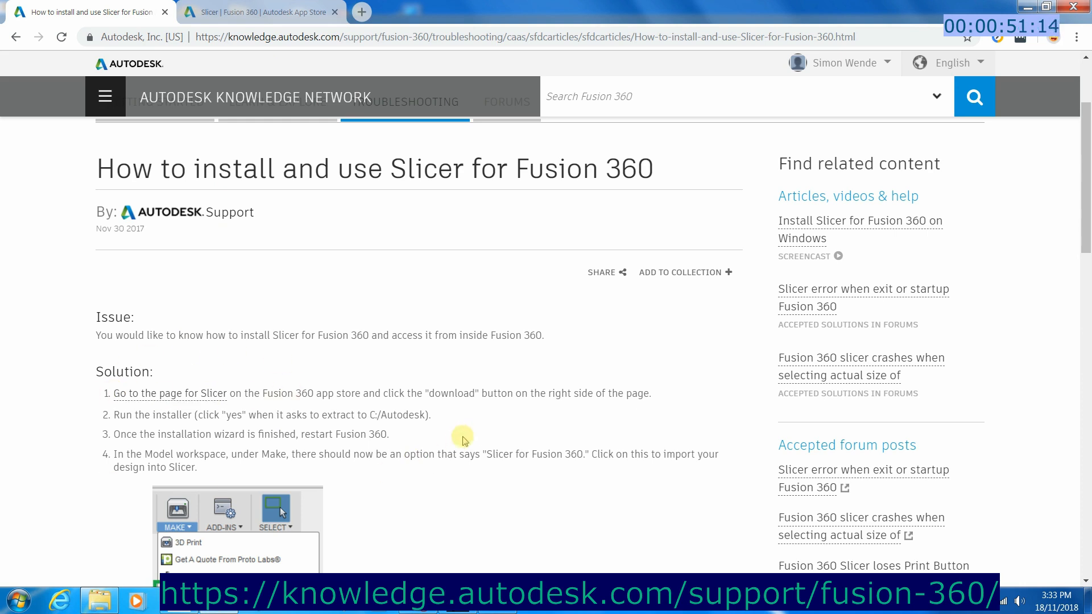
scroll(455, 432, down, 4)
scroll(434, 414, up, 1)
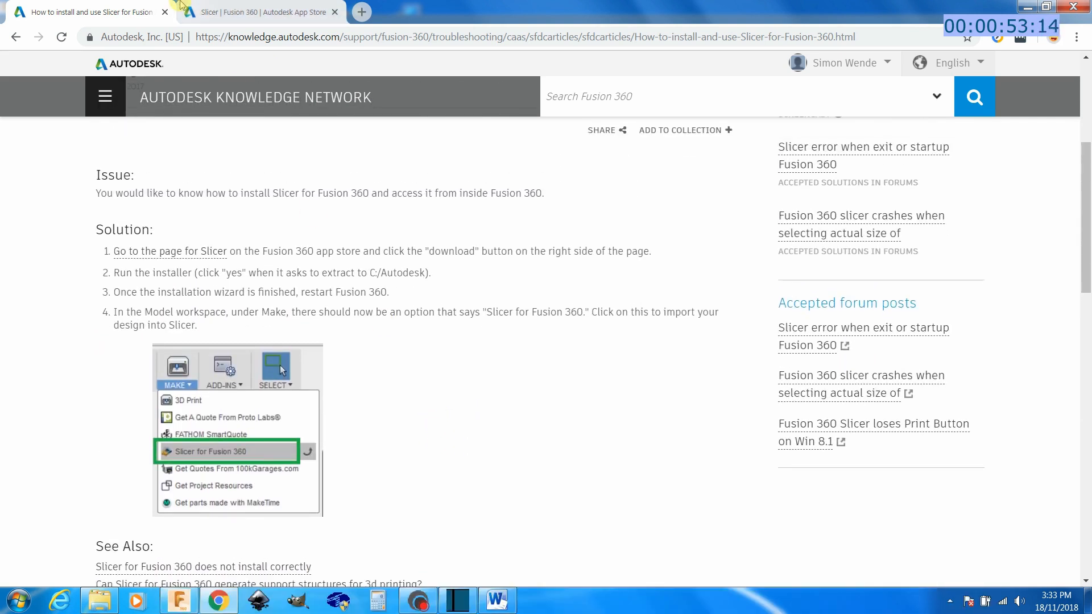
click(256, 12)
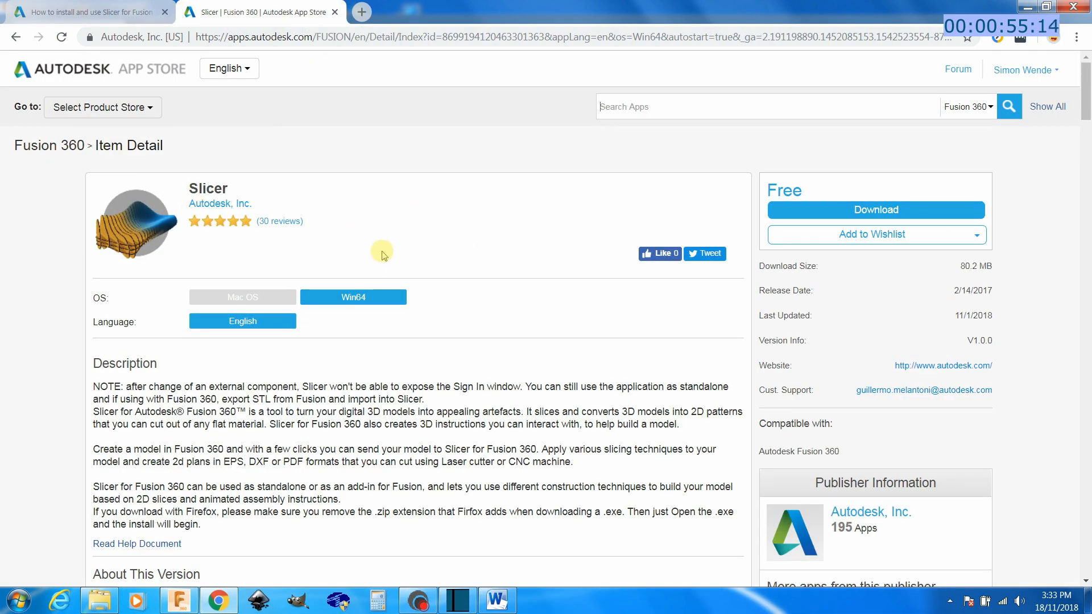
scroll(382, 251, down, 1)
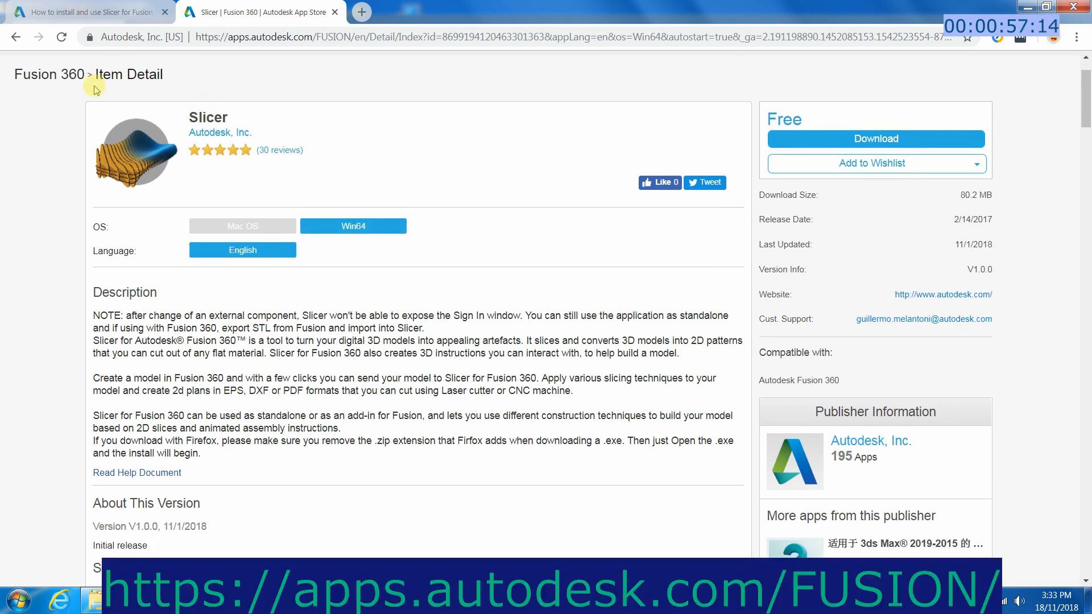
scroll(118, 126, up, 1)
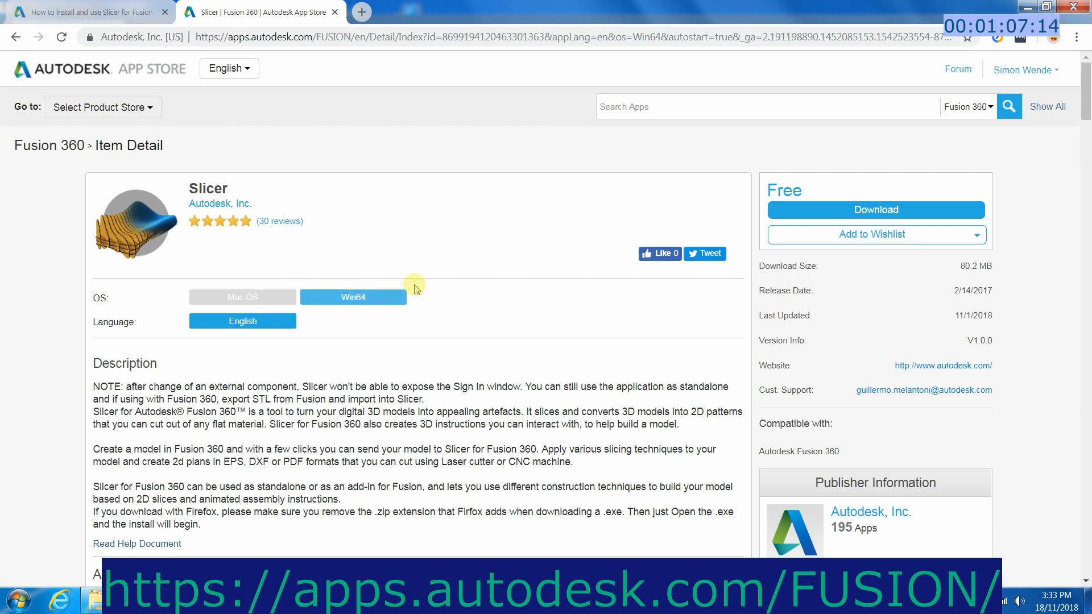
click(96, 15)
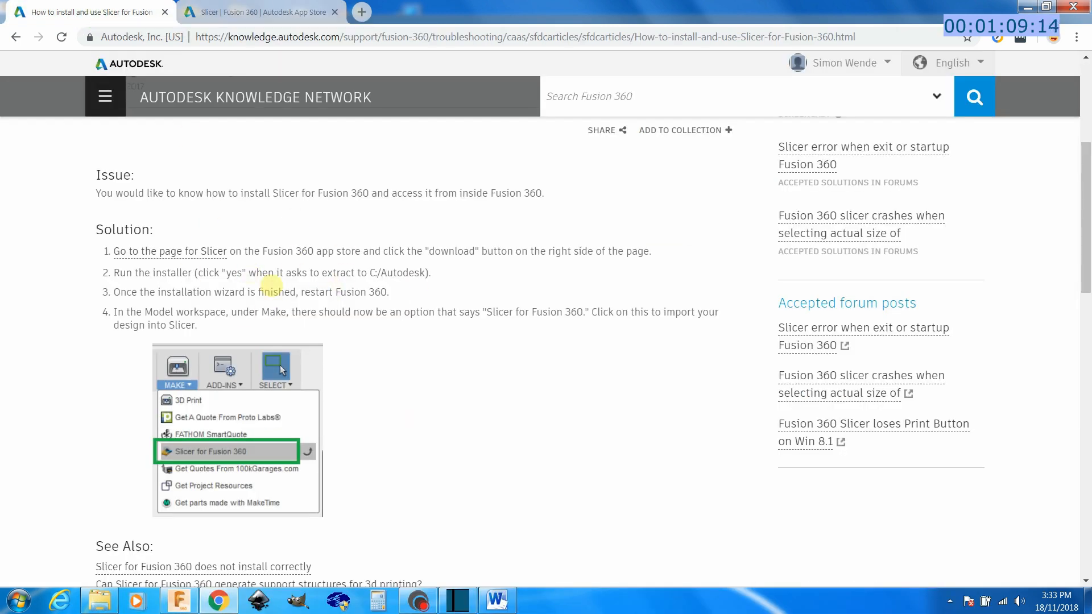
Step: Switch back to Fusion 360 and send the body component to Slicer for Fusion 360
key(alt+Tab)
key(alt+Tab)
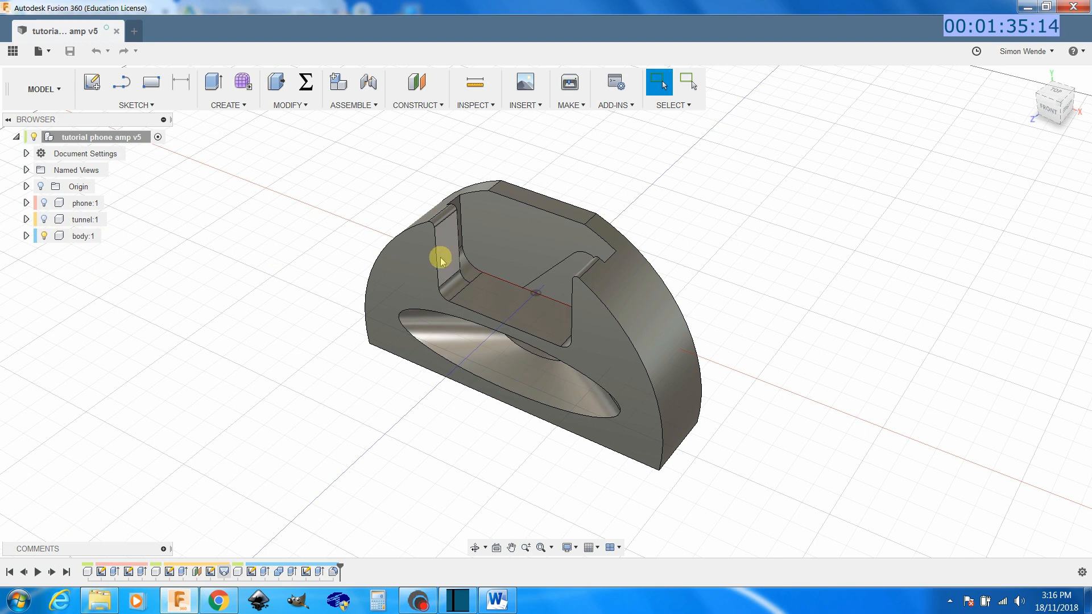
click(569, 103)
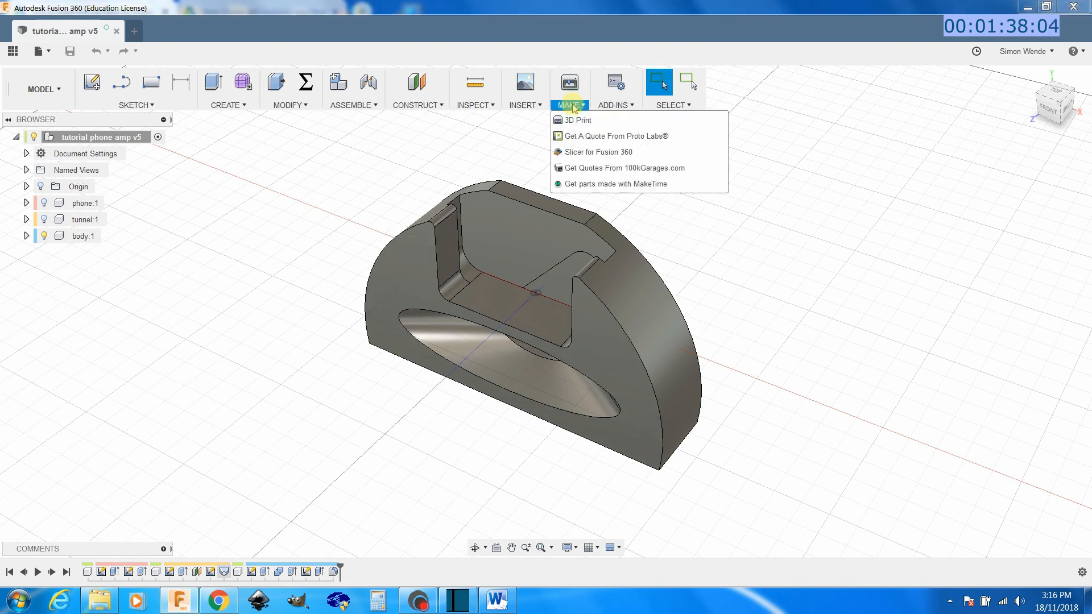
click(583, 154)
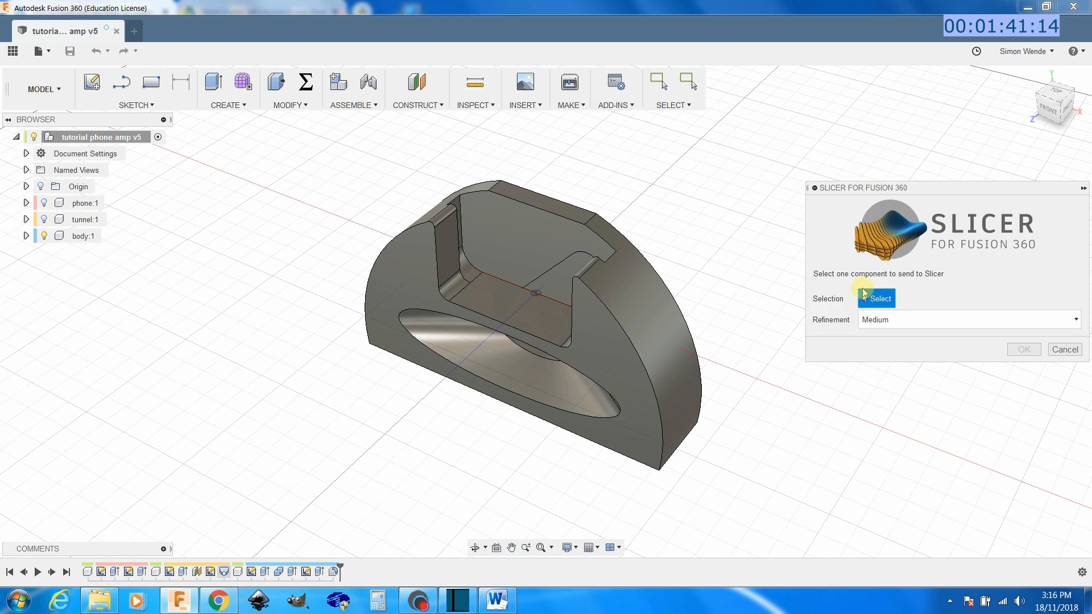
click(628, 307)
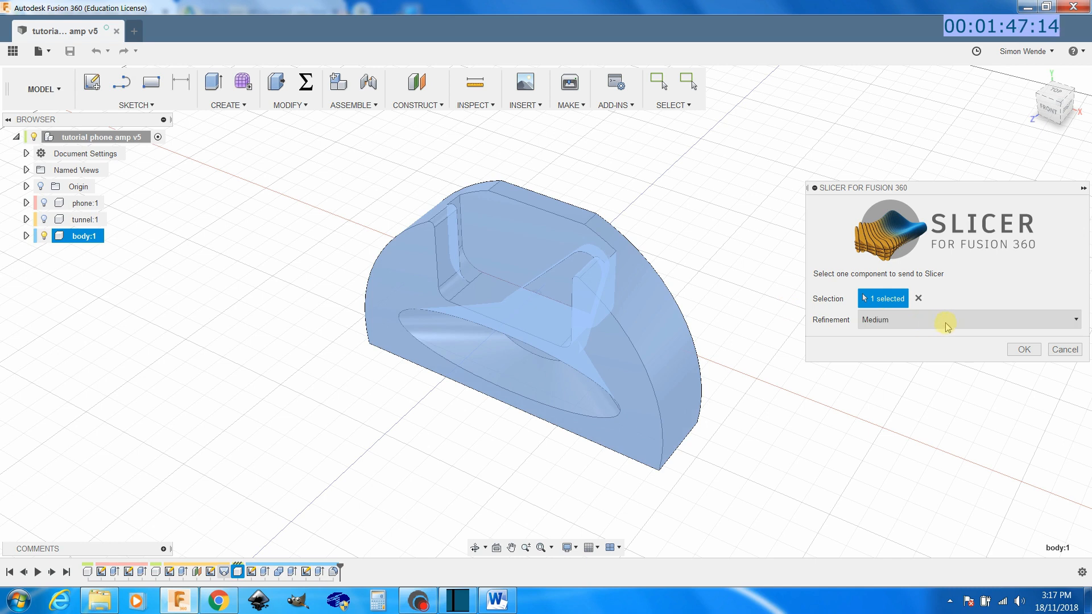
click(1027, 348)
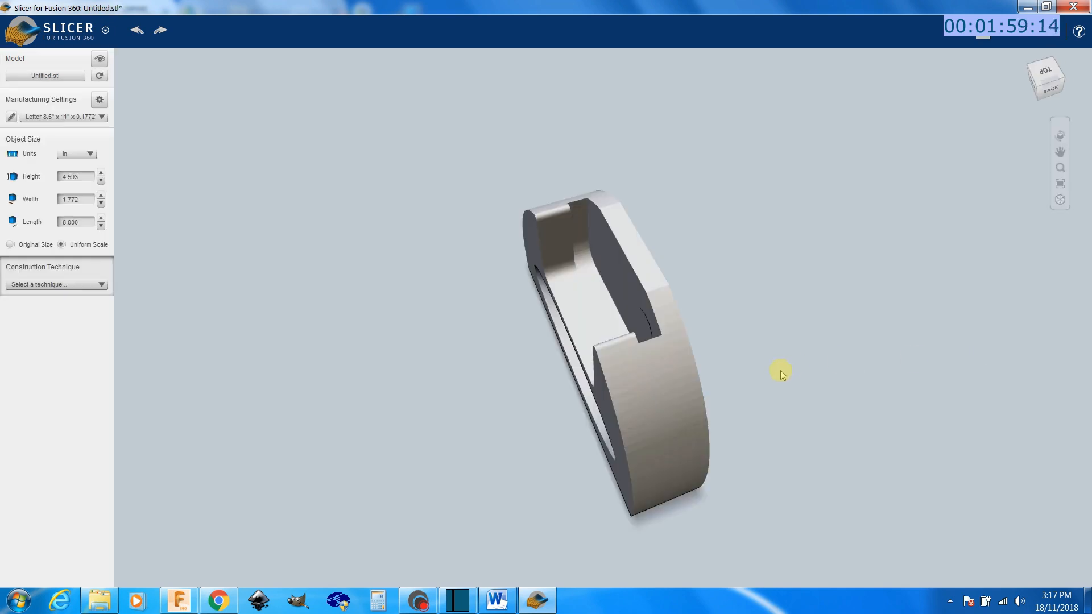
Step: Examine the imported phone amplifier model from the side with the phone slot and the oval horn opening
drag(739, 444, 796, 364)
drag(524, 250, 548, 244)
drag(795, 430, 779, 382)
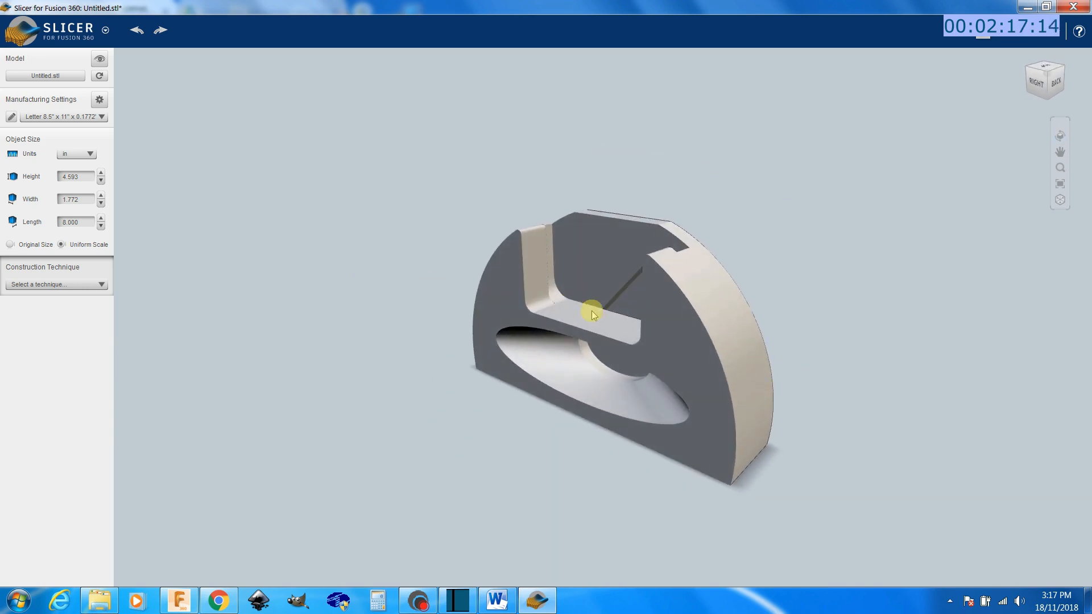
scroll(674, 332, up, 2)
scroll(683, 369, up, 3)
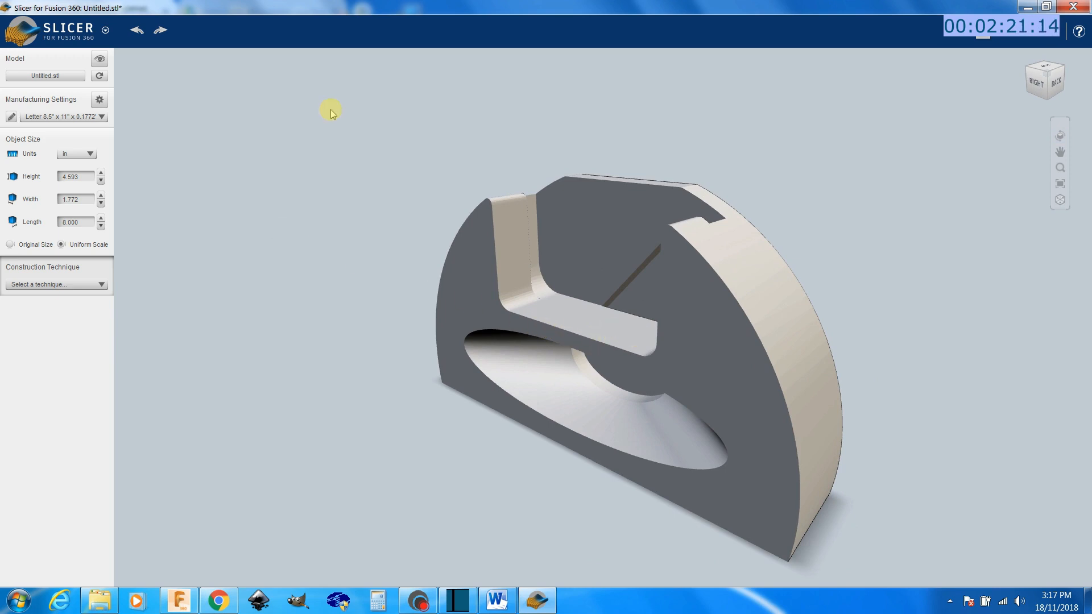
click(23, 30)
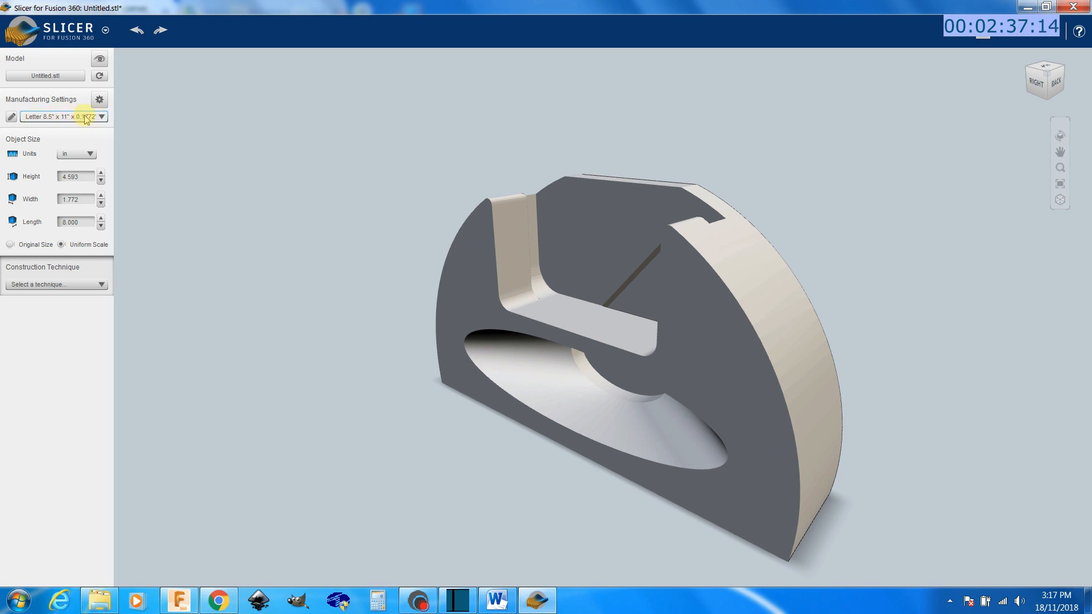
Step: Duplicate the P3 384mm x 790mm x 4.5mm material preset in the manufacturing settings
click(103, 116)
mouse_move(103, 138)
mouse_down()
mouse_move(113, 185)
mouse_move(101, 171)
mouse_move(112, 134)
mouse_up()
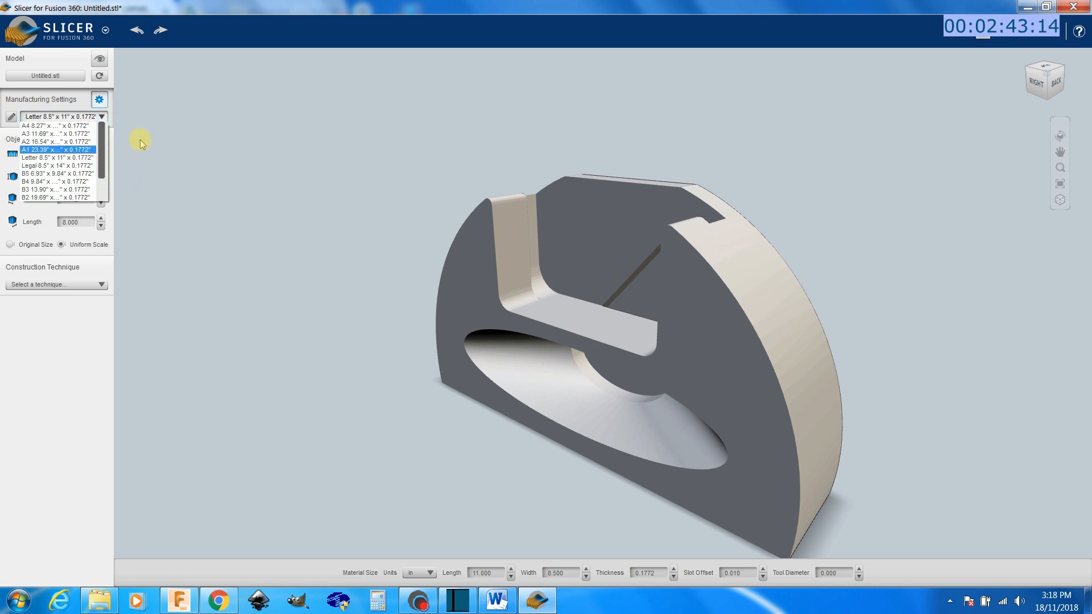
click(80, 116)
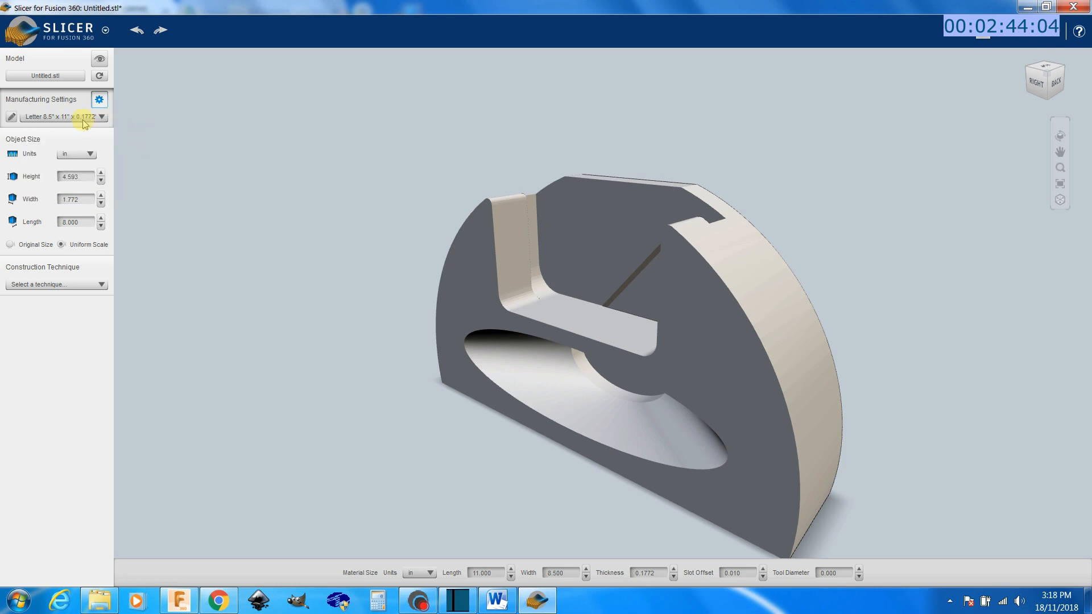
click(11, 117)
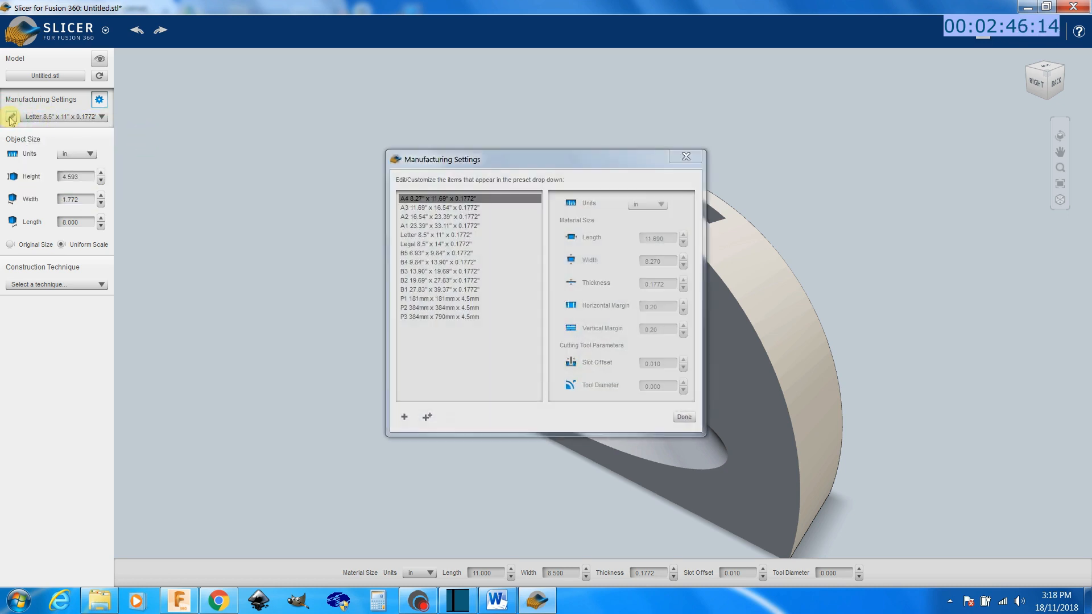
click(434, 319)
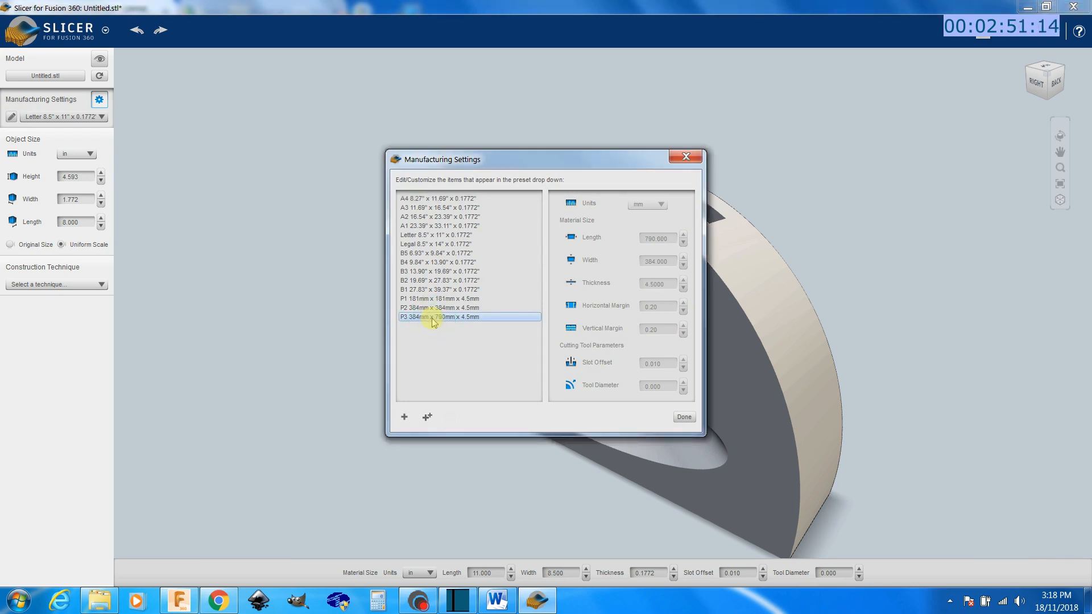
click(428, 418)
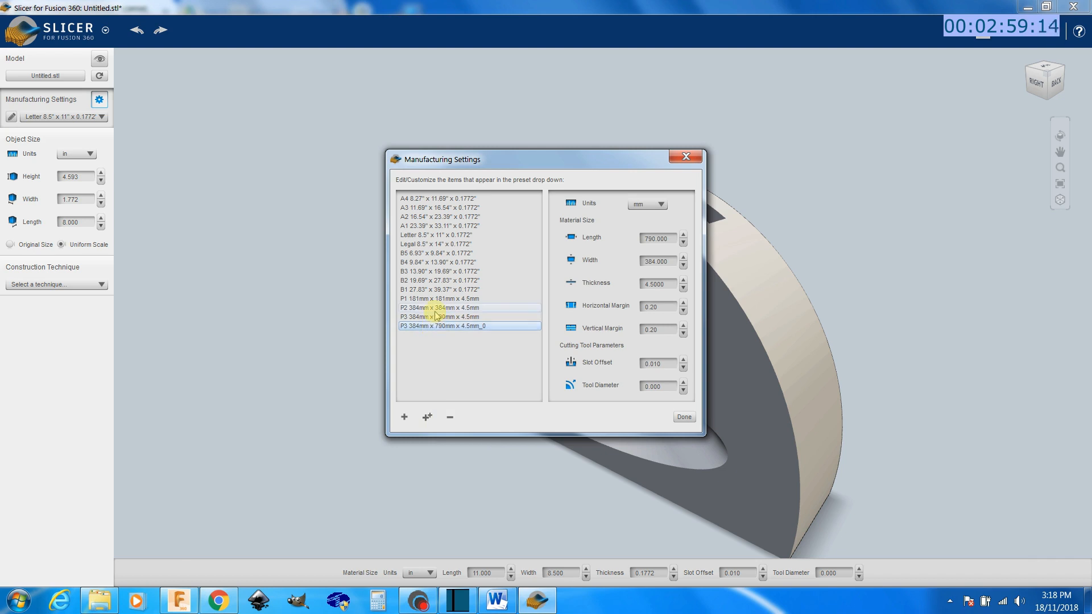
Step: Rename the duplicated material preset as "600mm x 600mm x 3mm"
double_click(471, 326)
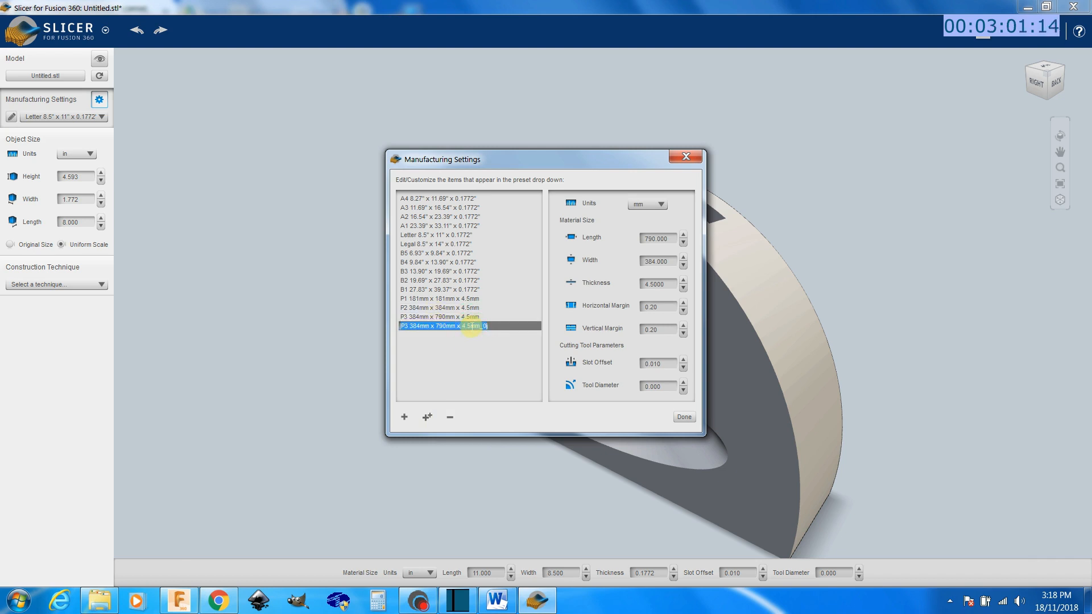
text(6)
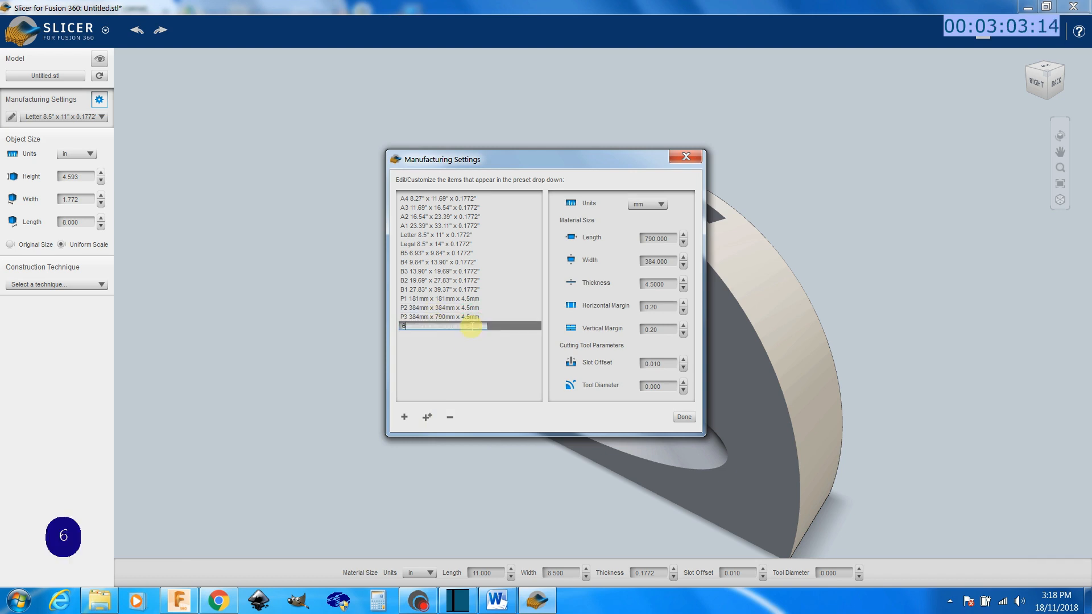
text(00mm)
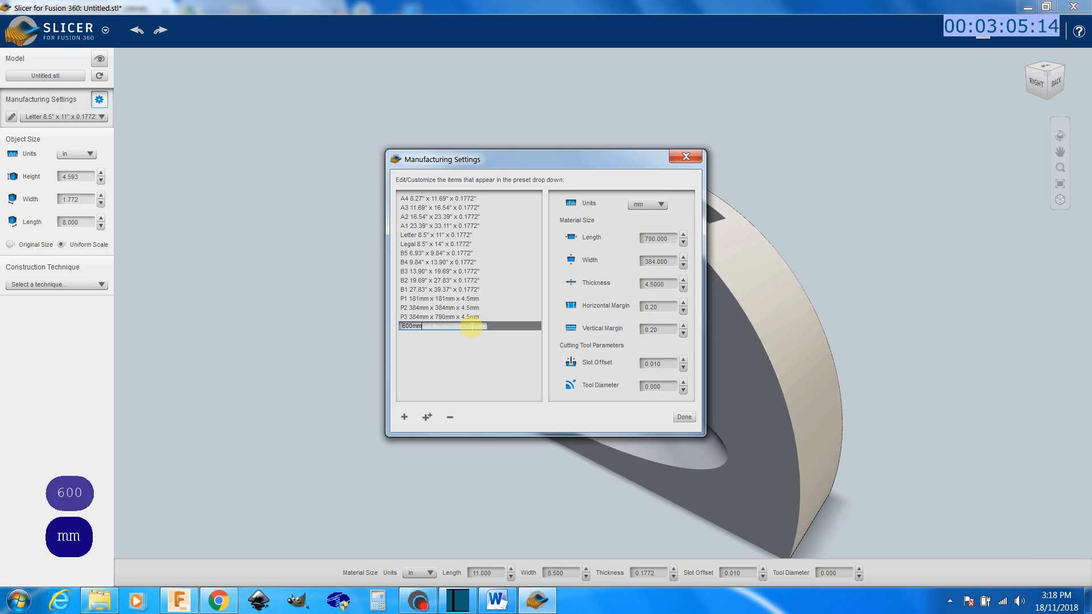
text( x )
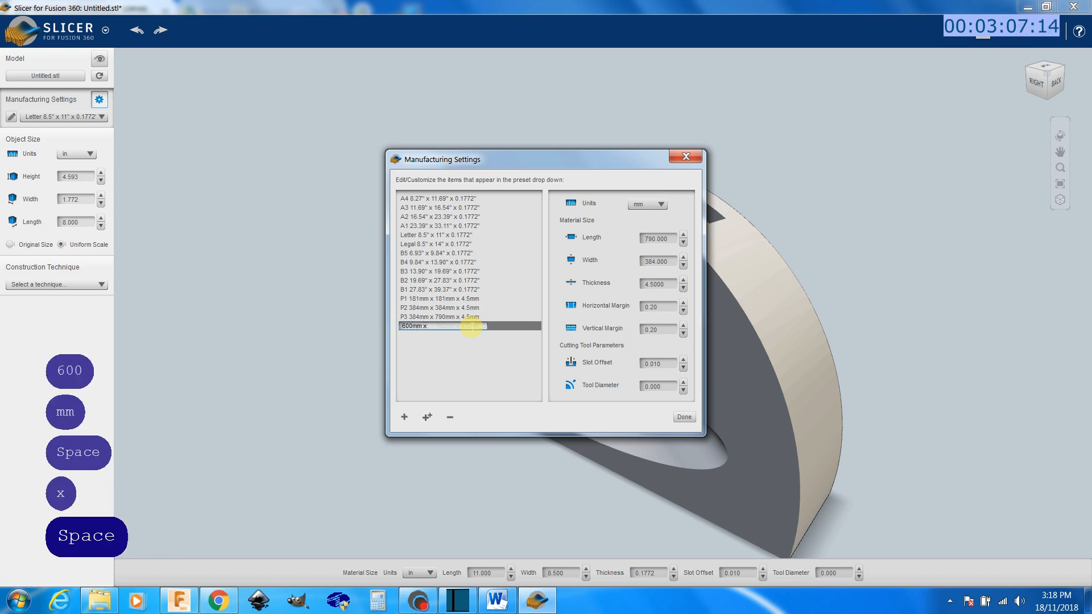
text(600mm)
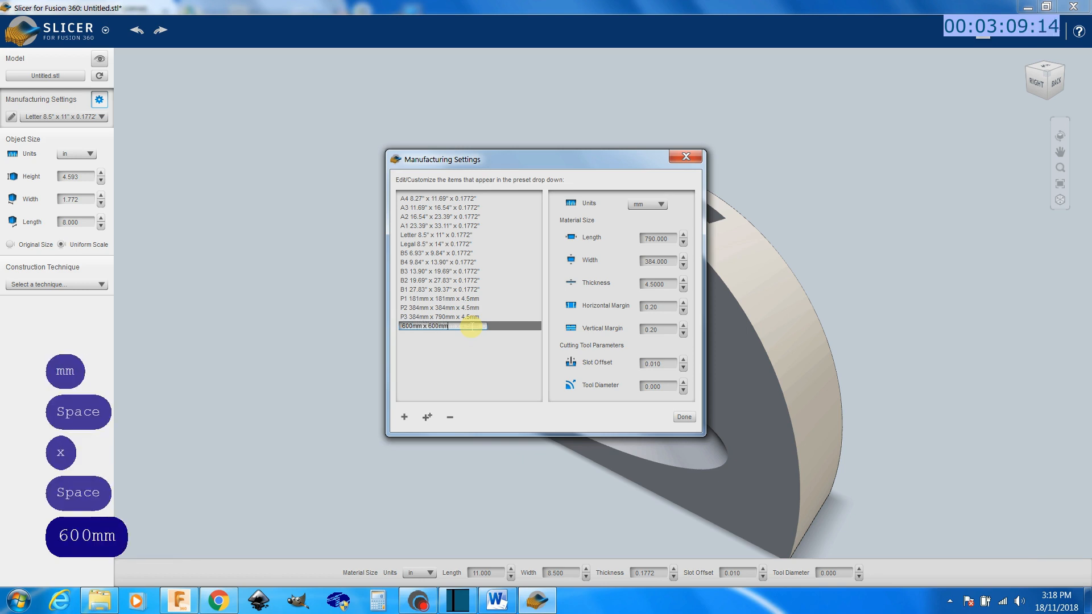
text( x 3)
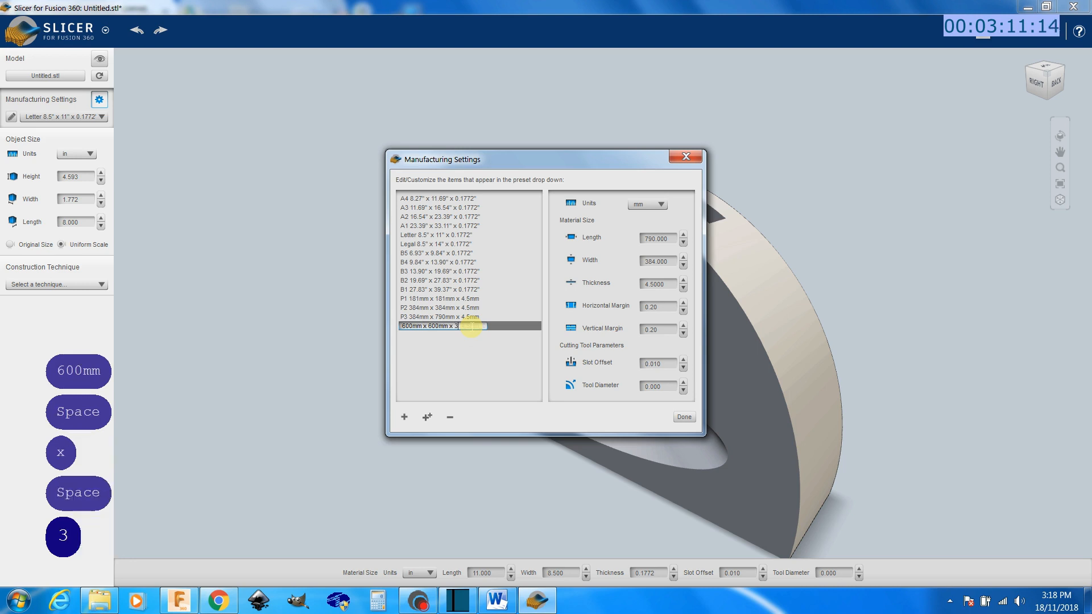
text(mm)
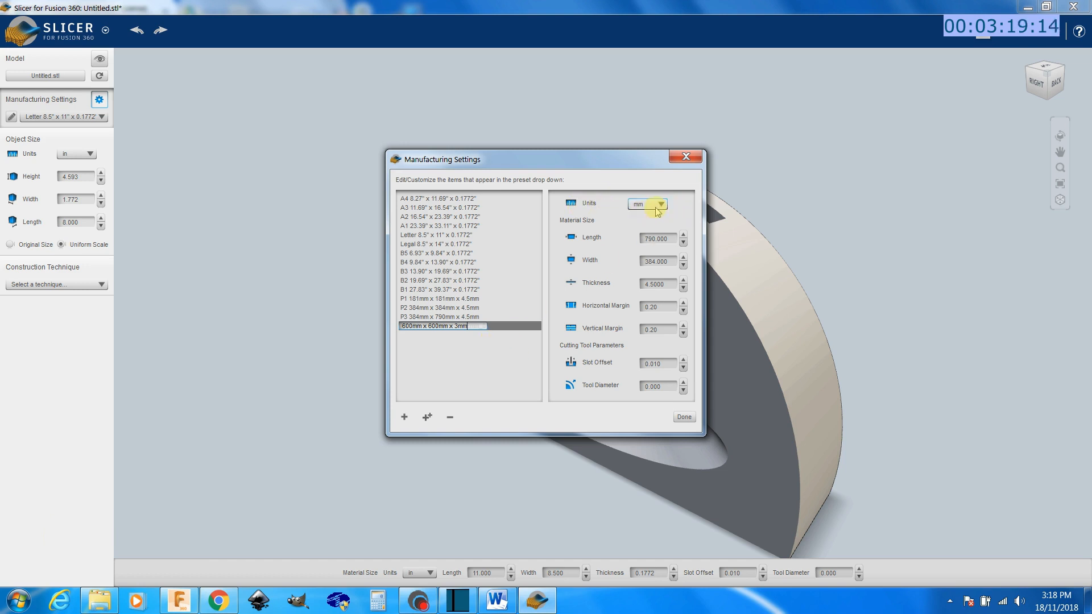
Step: Set the new preset's material length and width to 600 mm and its thickness to 3 mm, and finish editing the manufacturing settings
click(658, 237)
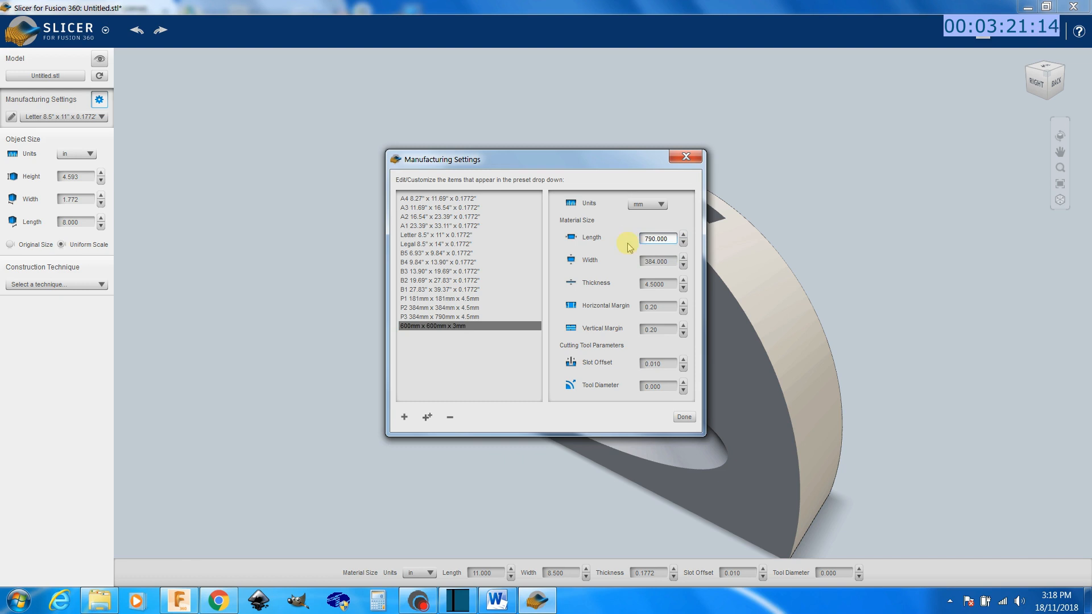
drag(670, 238, 630, 237)
text(600)
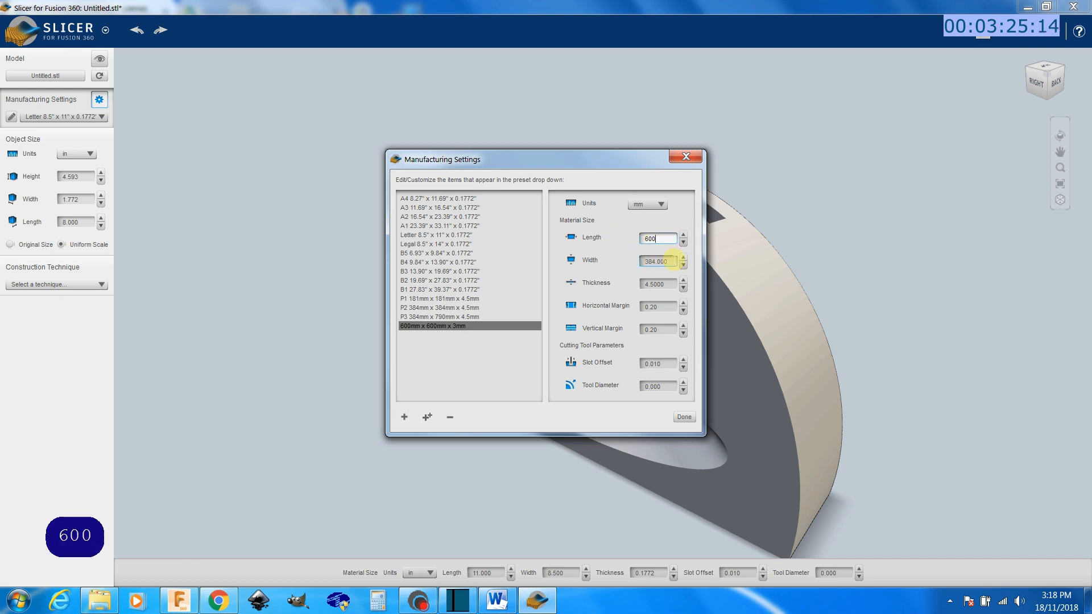
drag(673, 261, 629, 264)
text(600)
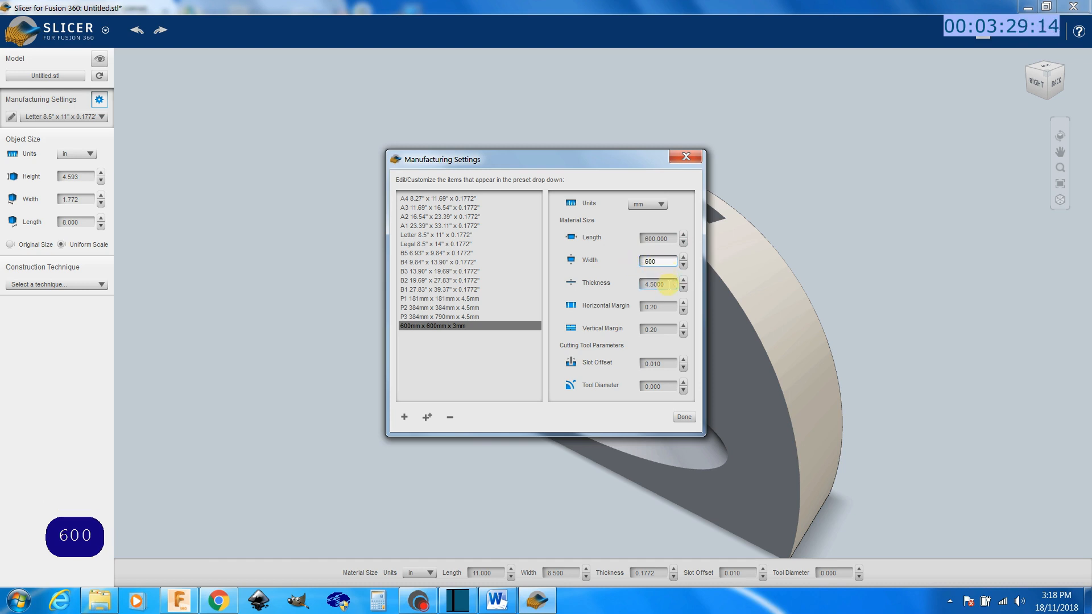
drag(671, 285, 628, 287)
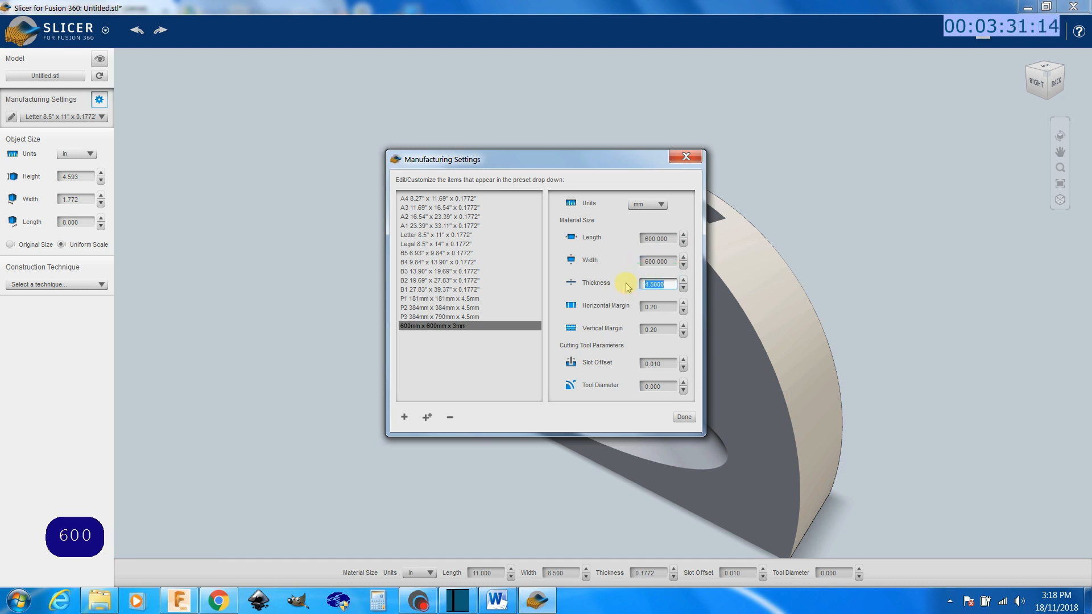
text(3)
click(658, 307)
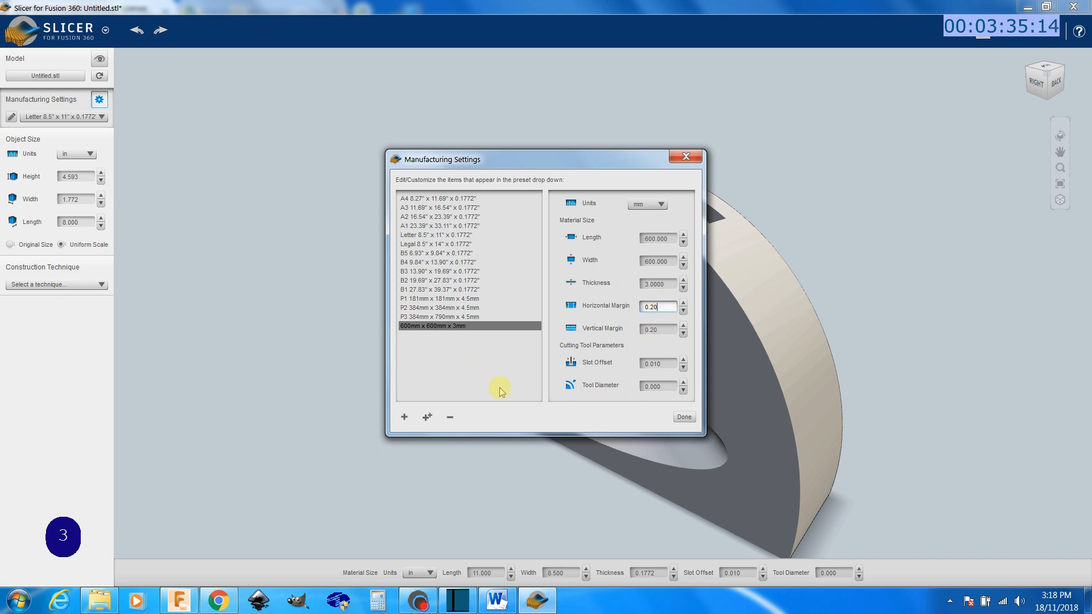
click(683, 419)
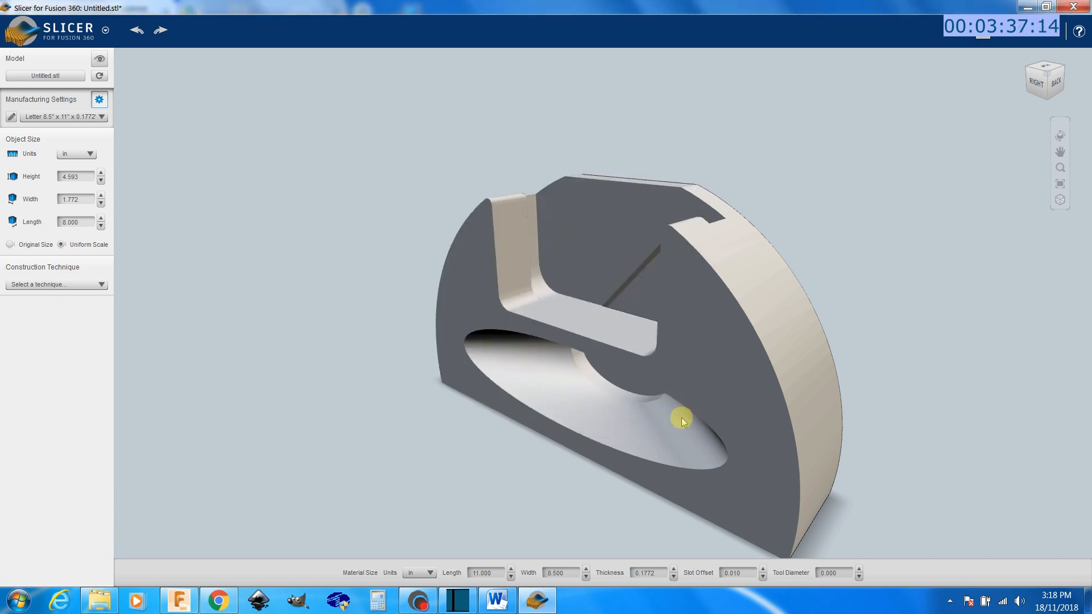
Step: Apply the 600mm x 600mm x 3mm material preset and set the object size units to mm
click(103, 118)
drag(105, 141, 107, 175)
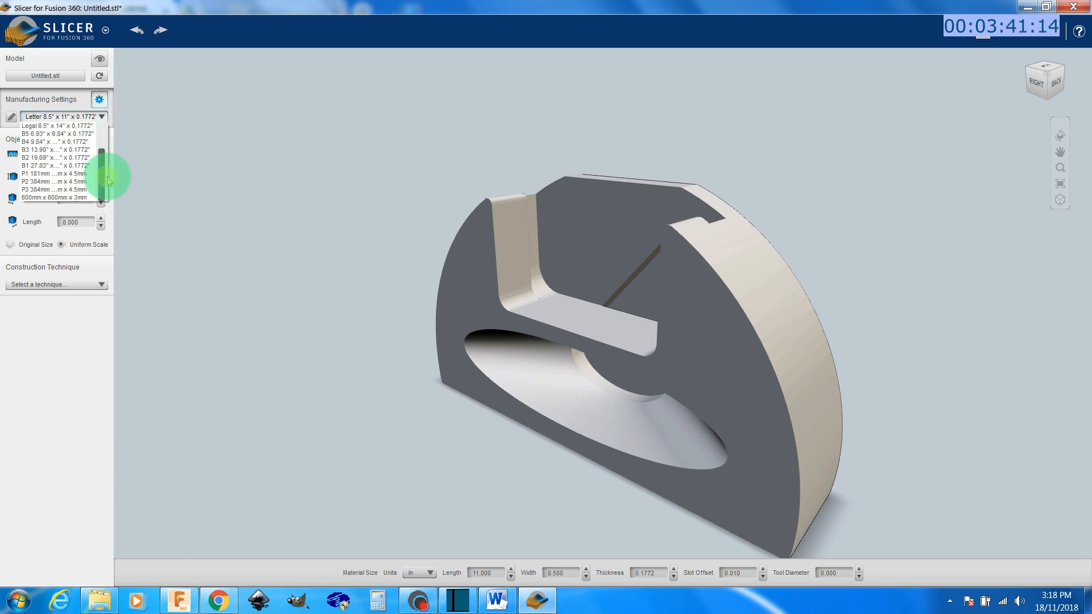
click(66, 198)
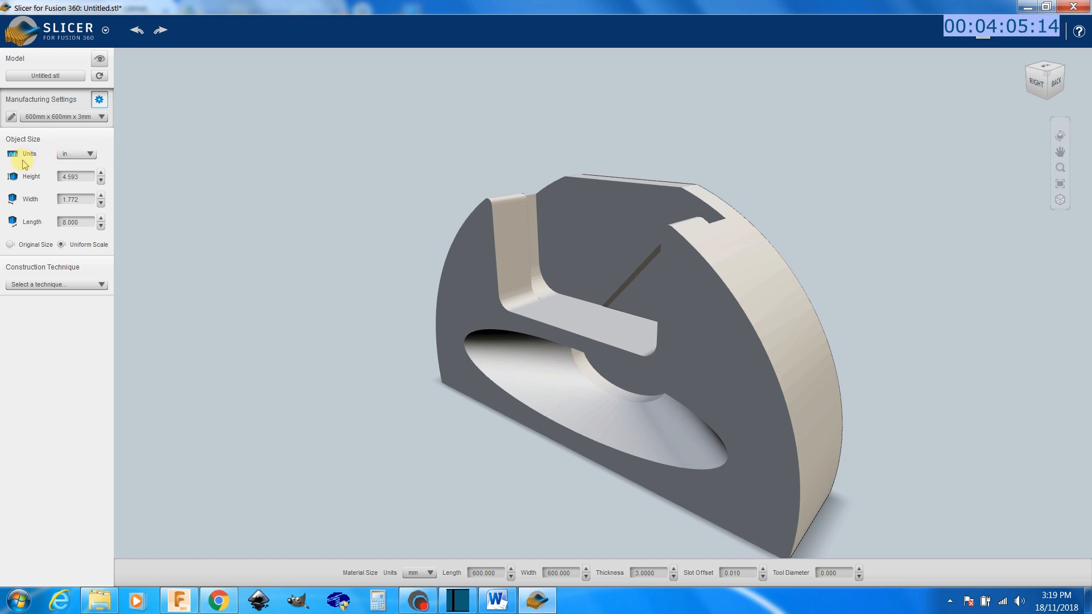
click(95, 155)
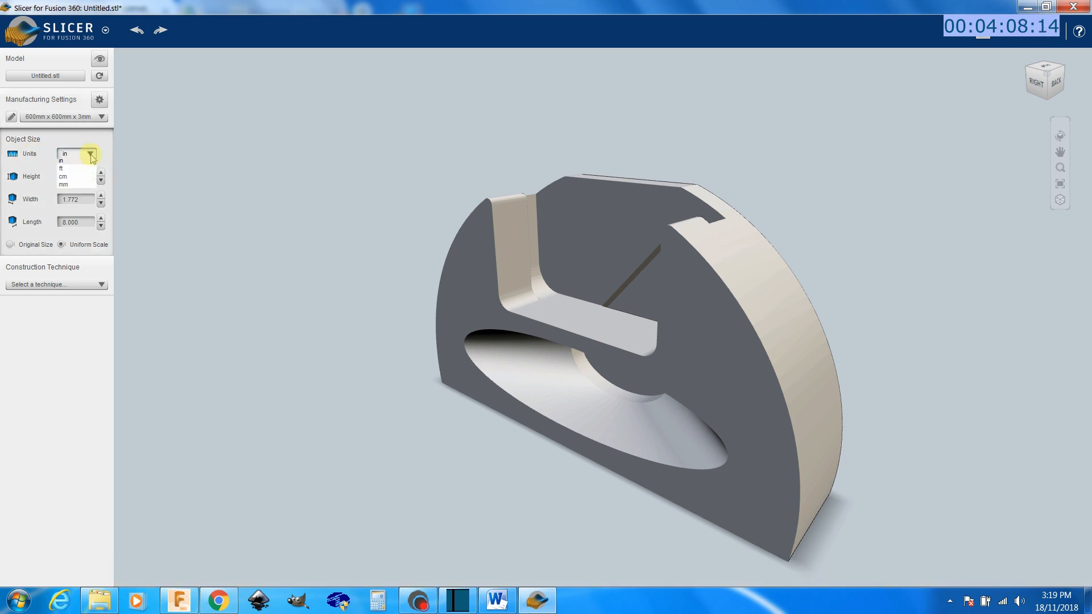
click(71, 188)
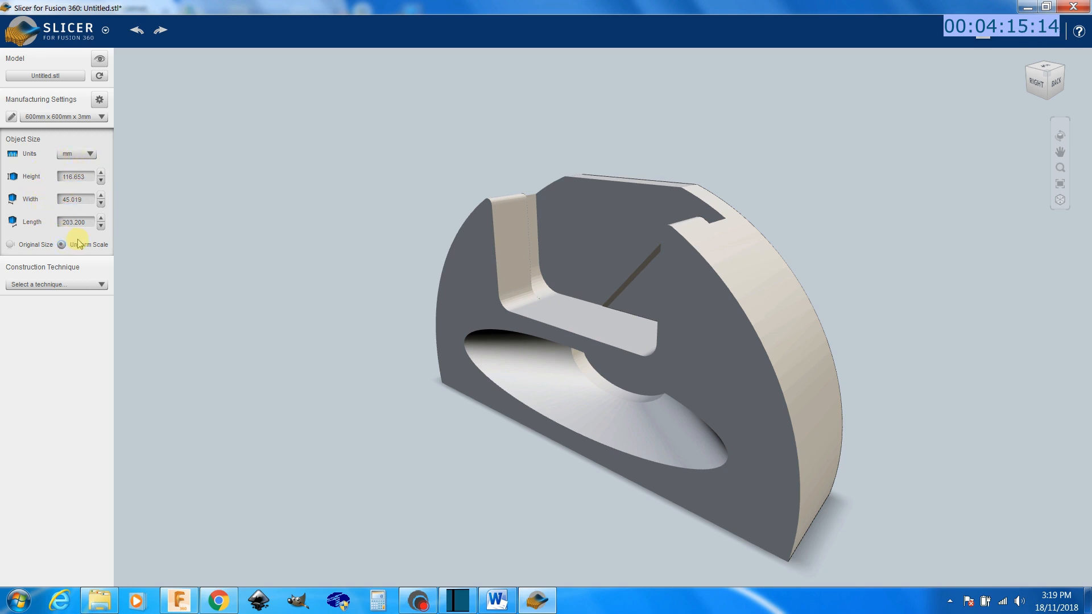
Step: Slice the phone amplifier body with the Stacked Slices construction technique and inspect the layers
click(100, 285)
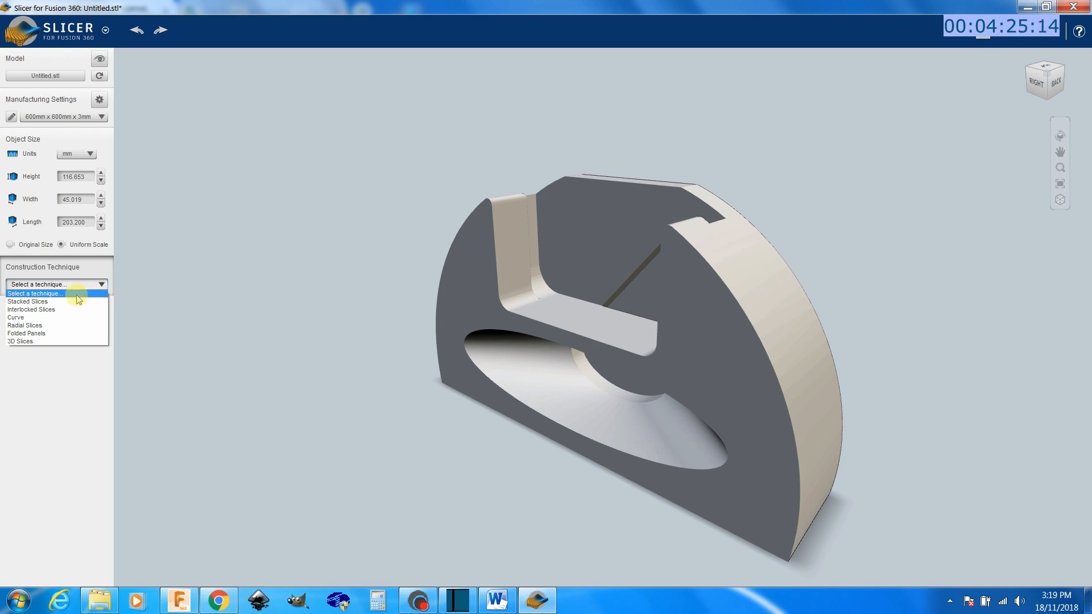
click(42, 305)
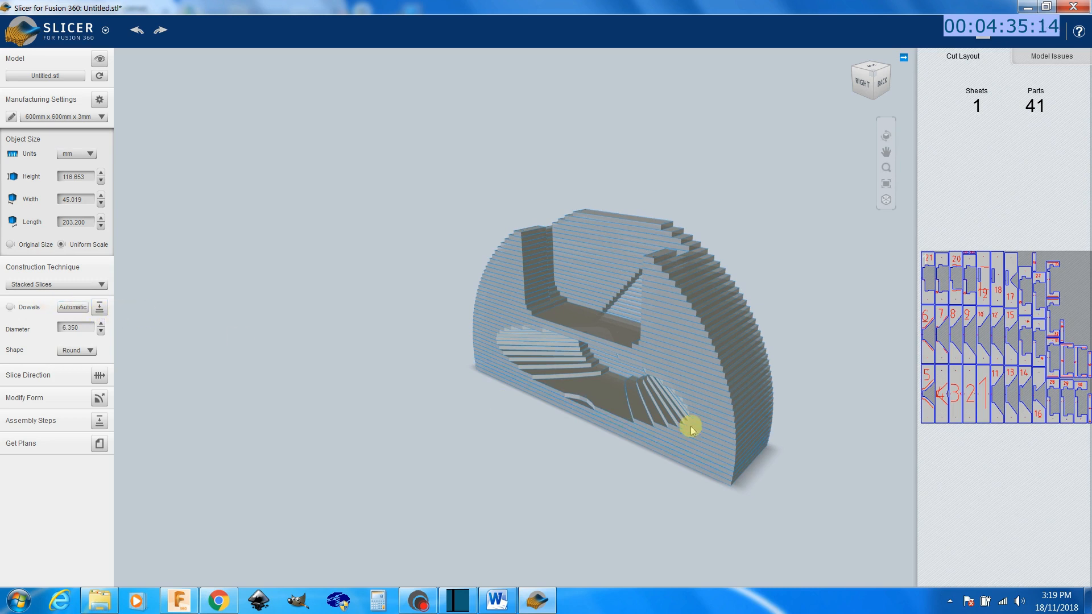
drag(766, 419, 738, 389)
mouse_move(667, 407)
mouse_down()
mouse_move(738, 383)
mouse_move(771, 343)
mouse_move(748, 445)
mouse_move(675, 472)
mouse_move(599, 409)
mouse_move(609, 378)
mouse_move(710, 358)
mouse_move(724, 395)
mouse_move(785, 295)
mouse_move(758, 380)
mouse_up()
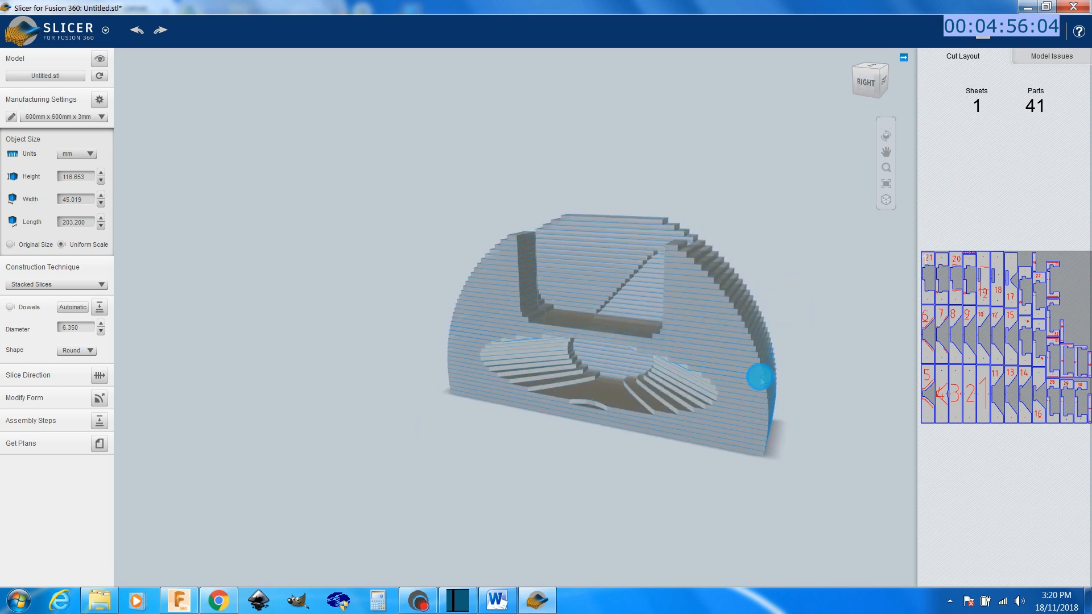
Step: Rotate the slice direction a quarter turn in the front view so the slices stand vertically, parallel to the amplifier's flat faces
click(98, 376)
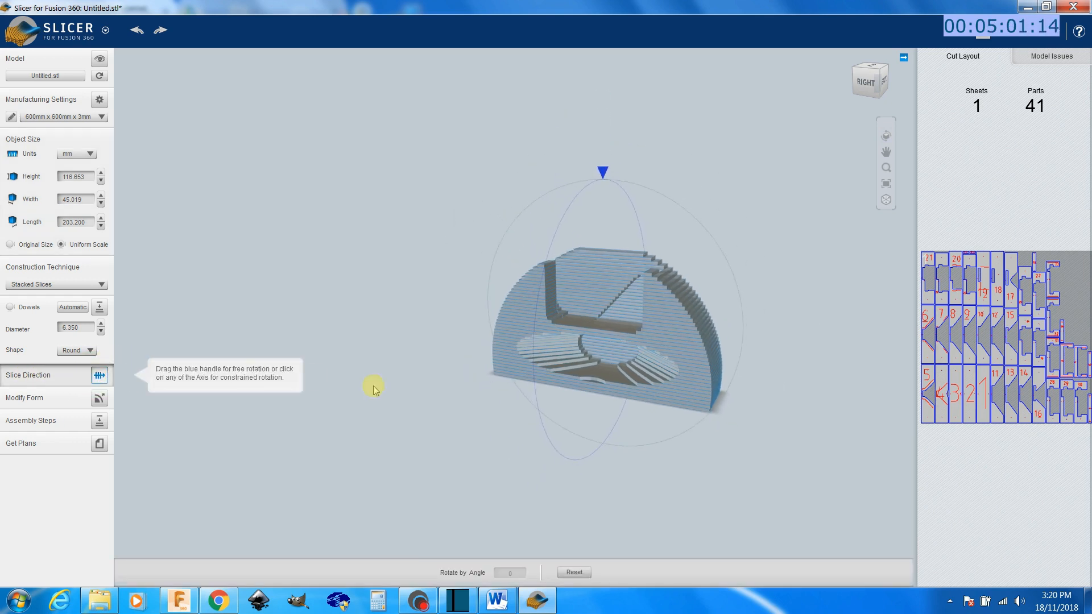
drag(421, 381, 722, 357)
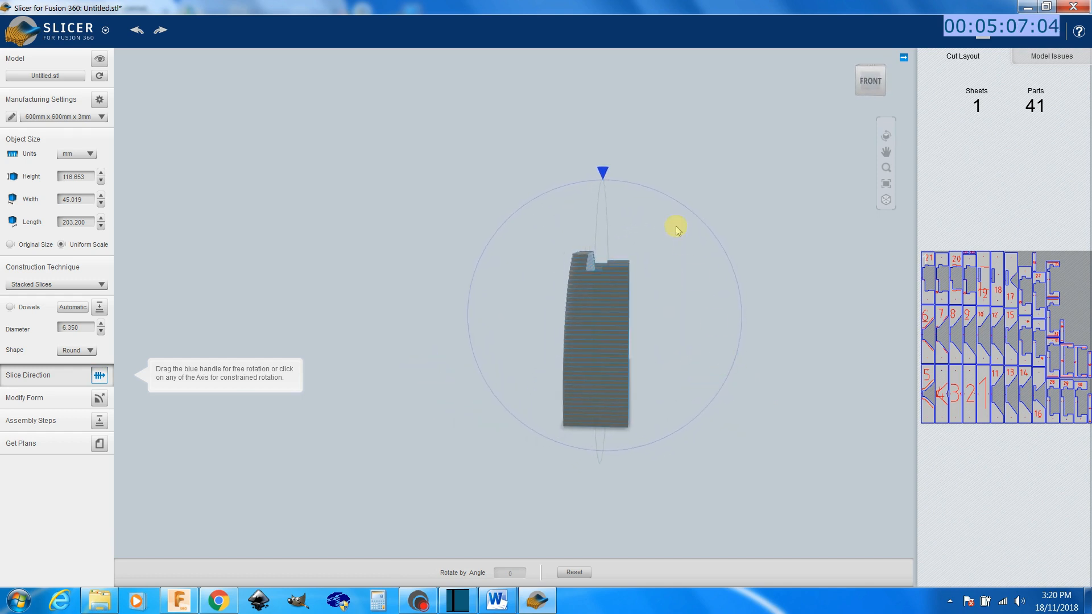
click(637, 185)
drag(607, 173, 738, 320)
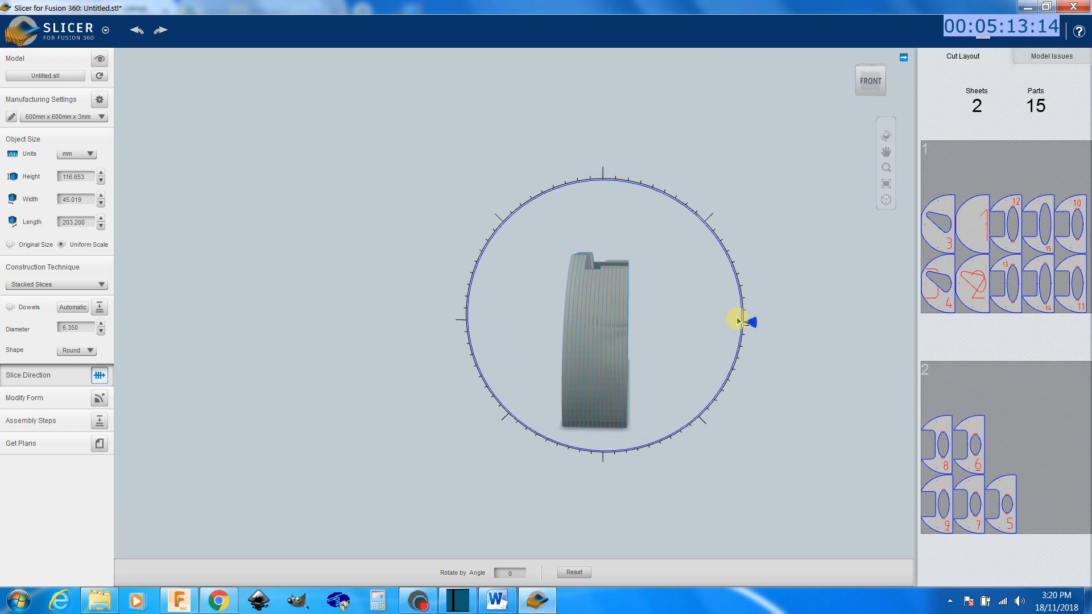
Step: Examine the vertically sliced amplifier from the back, the side and above, checking the phone slot and horn opening
drag(773, 238, 721, 279)
mouse_move(776, 247)
mouse_down()
mouse_move(692, 273)
mouse_move(571, 209)
mouse_move(480, 193)
mouse_move(436, 193)
mouse_move(300, 235)
mouse_move(398, 318)
mouse_up()
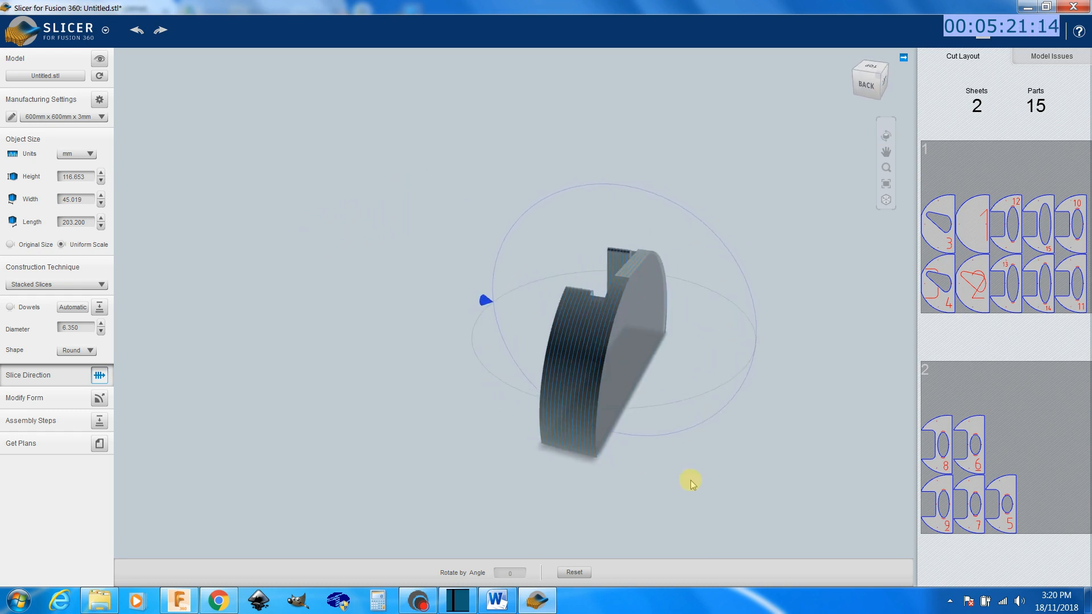
drag(690, 481, 848, 419)
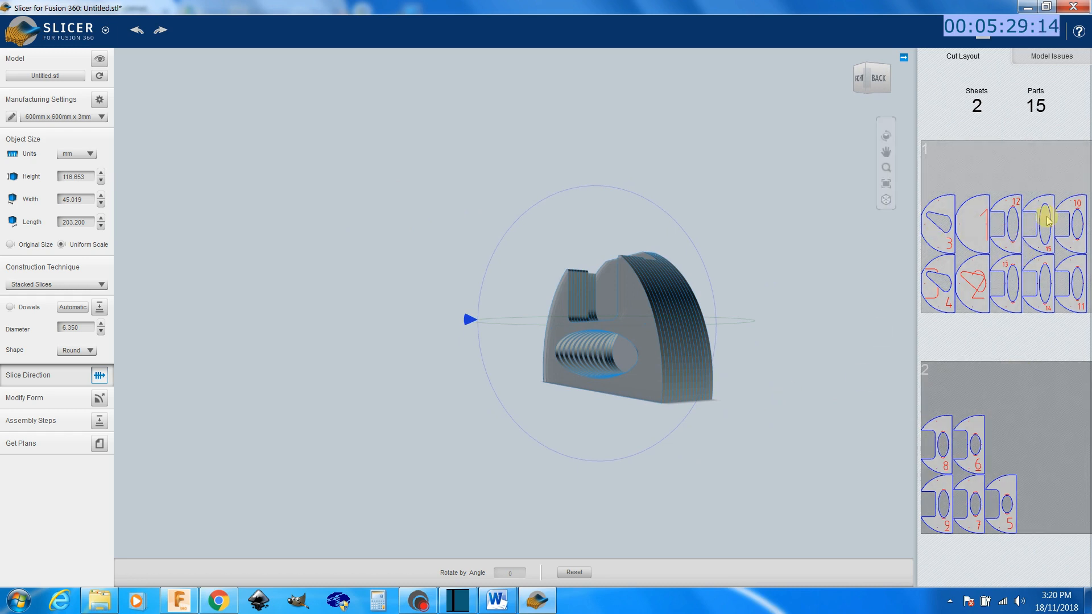
drag(739, 224, 829, 267)
drag(752, 430, 802, 453)
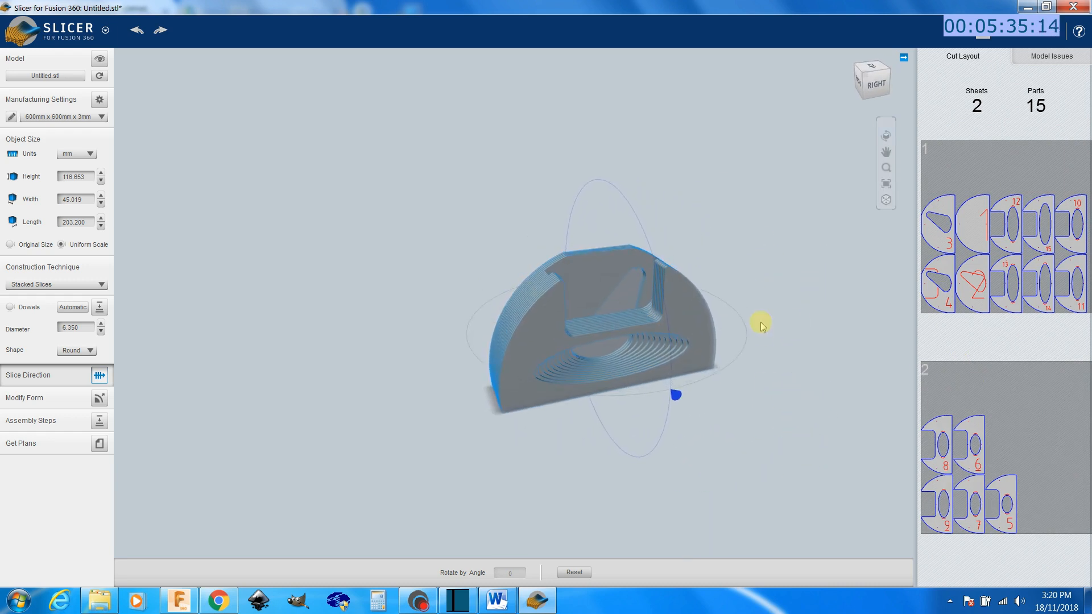
drag(768, 275, 646, 341)
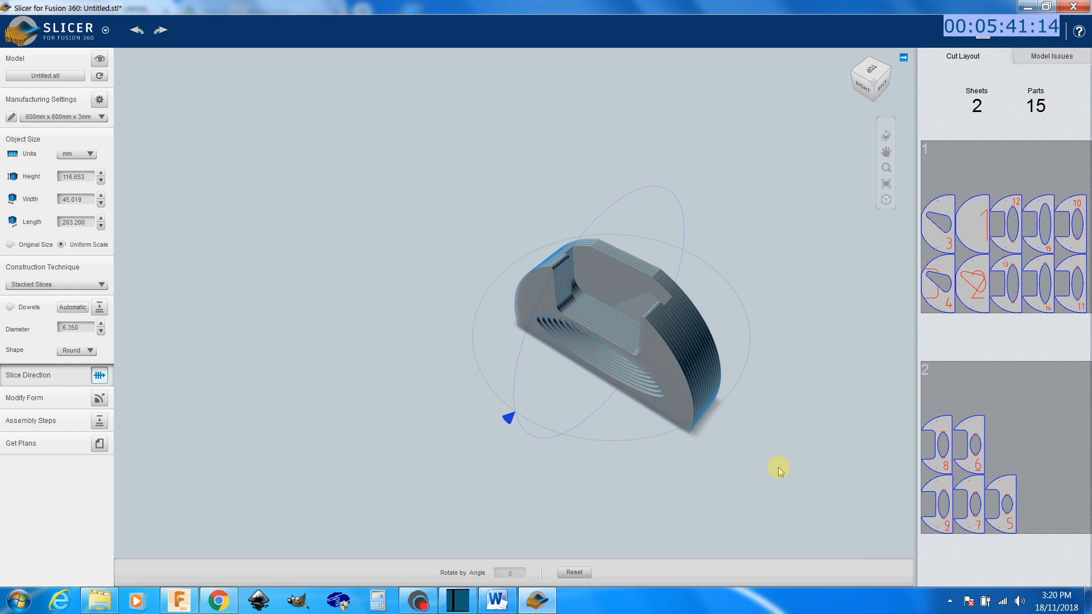
drag(761, 445, 738, 401)
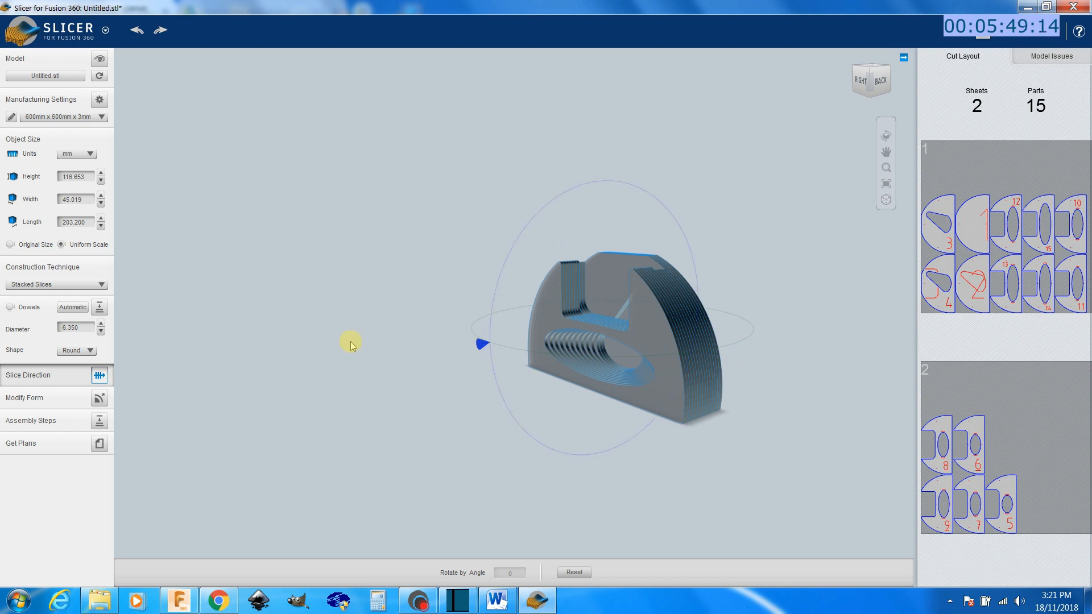
Step: Enable dowels for the stacked slices and set the round dowel diameter to 6 mm
click(11, 307)
click(75, 328)
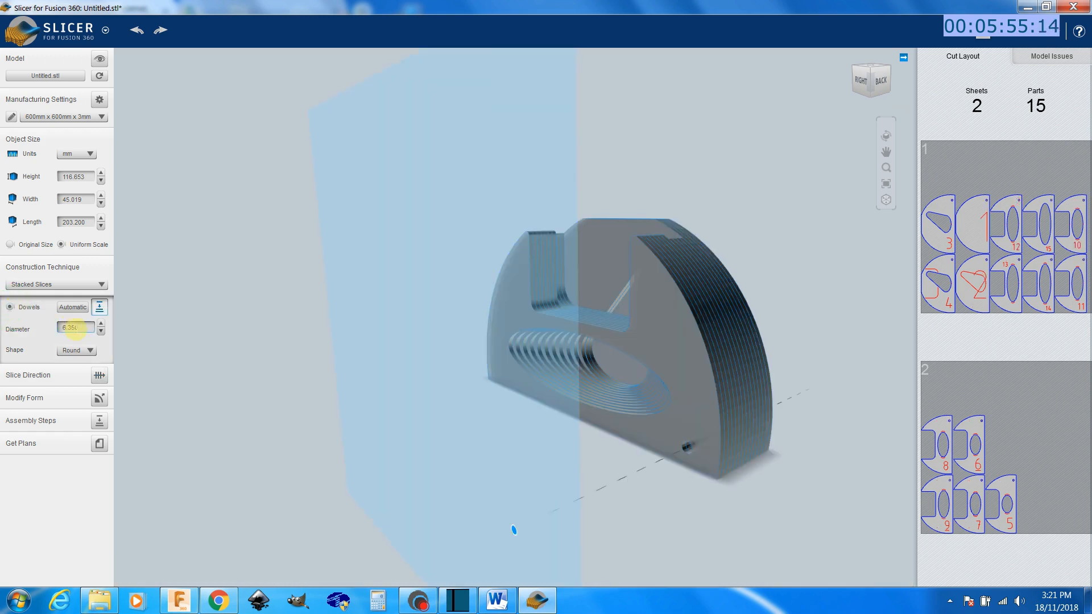
drag(84, 328, 56, 323)
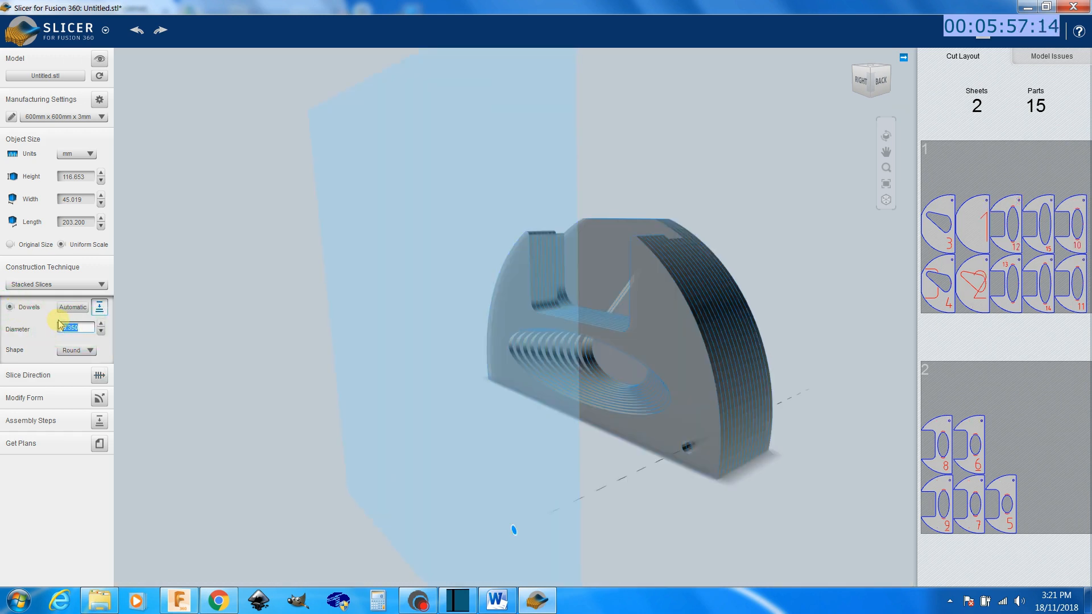
text(6)
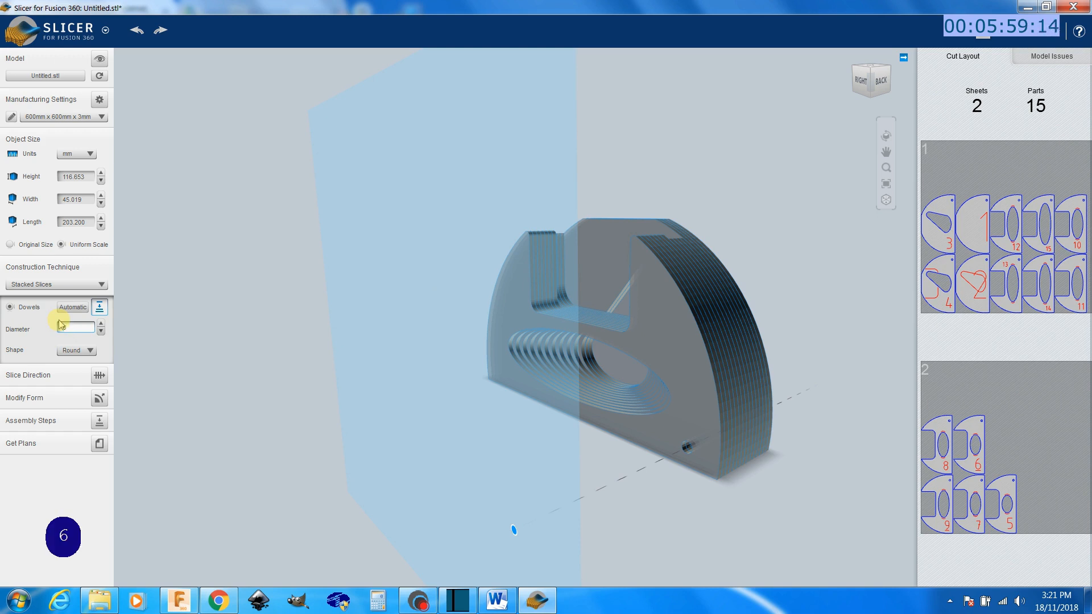
click(186, 358)
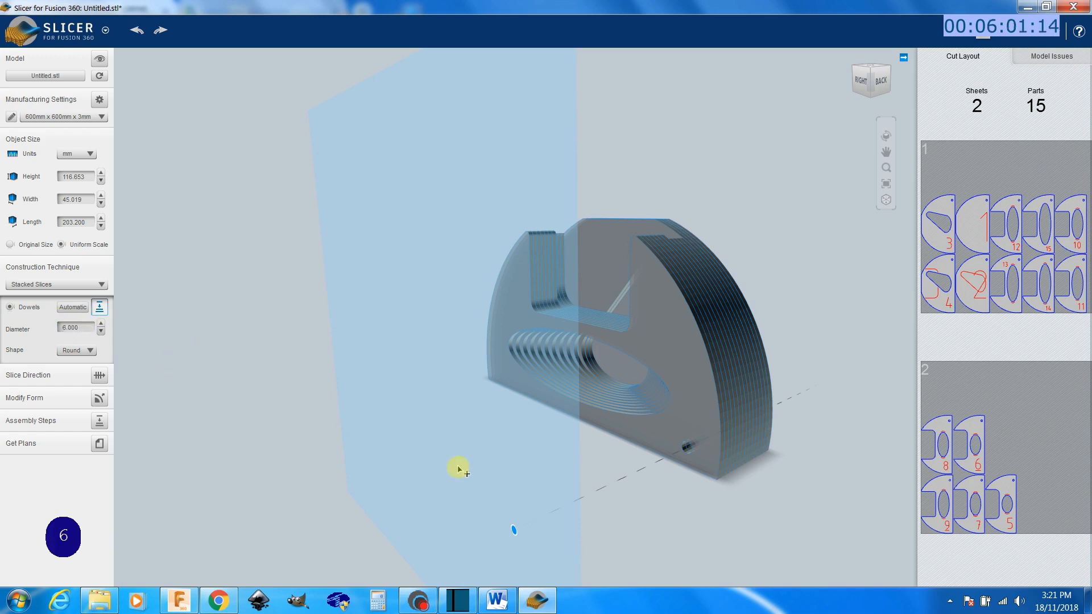
Step: Add a second dowel near the body's opposite lower corner in the right view and position it roughly level with the first dowel
click(864, 85)
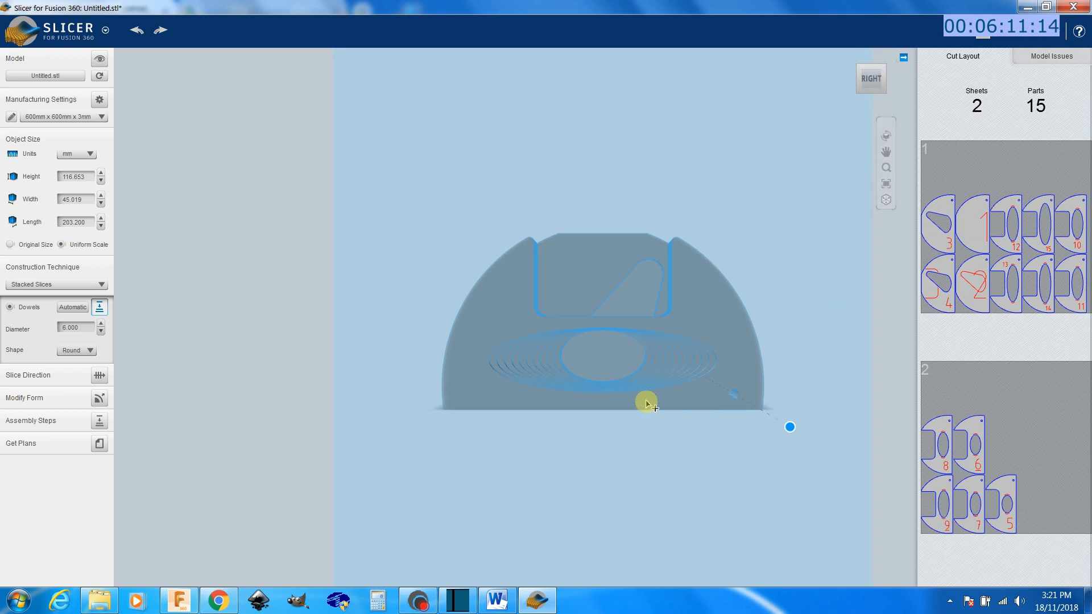
click(496, 398)
drag(496, 399, 445, 421)
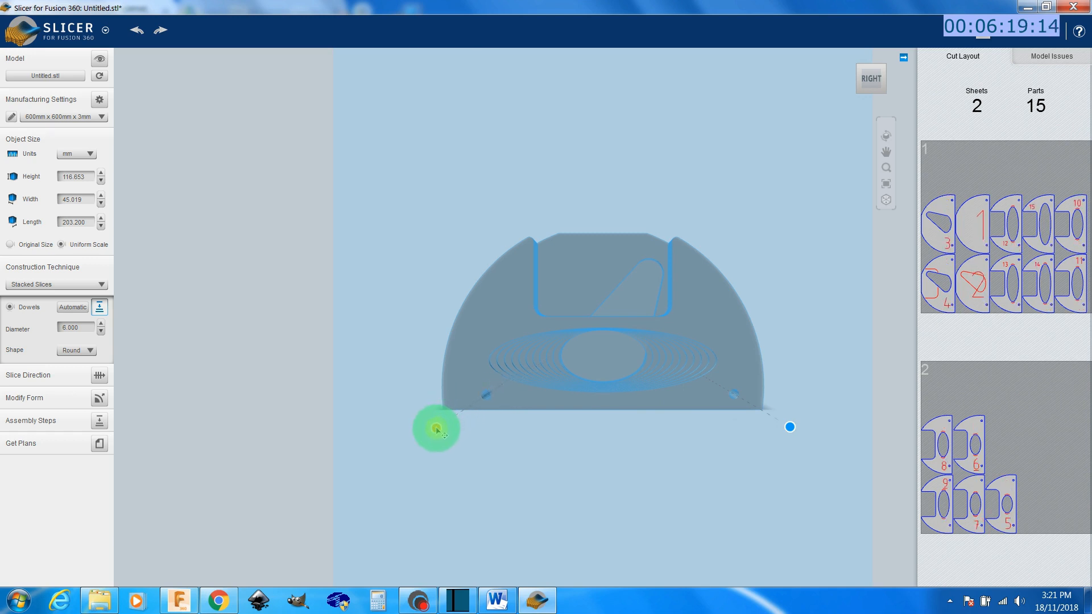
drag(433, 429, 433, 425)
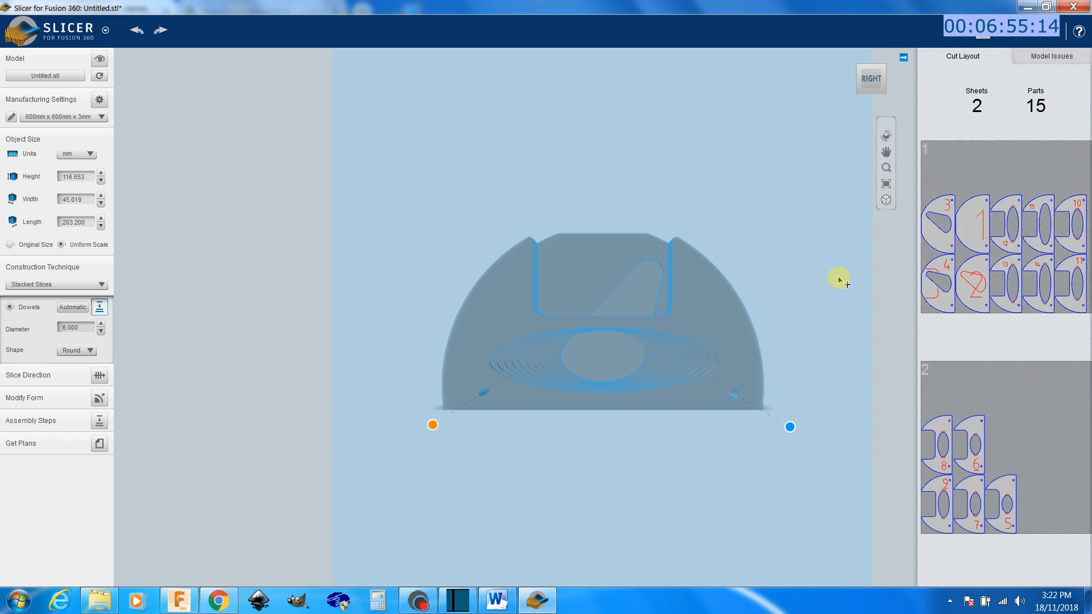
drag(708, 163, 841, 190)
mouse_move(740, 191)
mouse_down()
mouse_move(766, 205)
mouse_move(740, 210)
mouse_up()
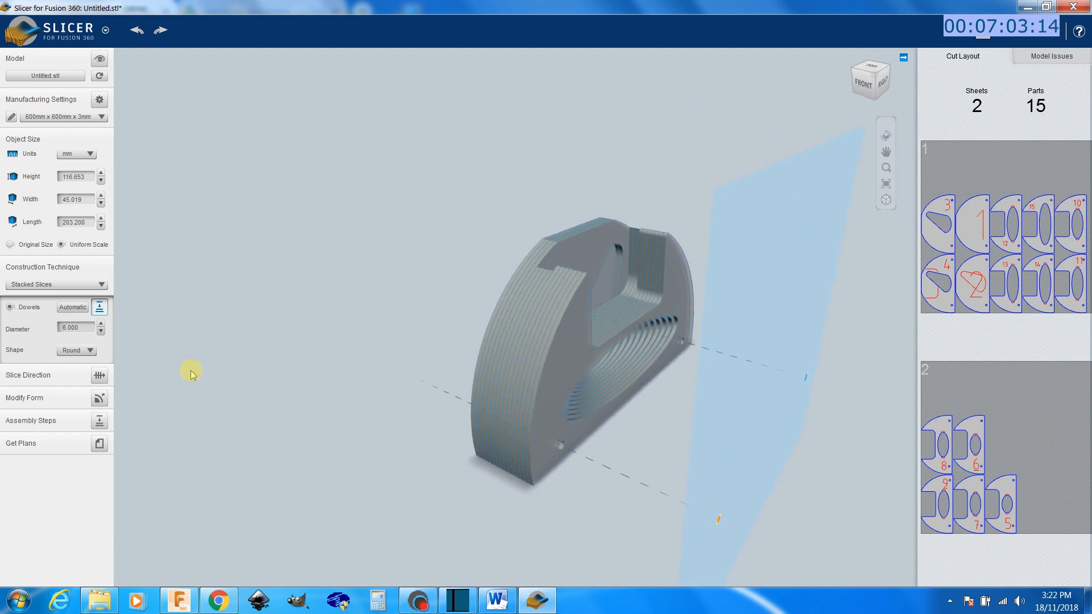
Step: Show the assembly steps of the sliced model with Plywood as the preview material
click(99, 422)
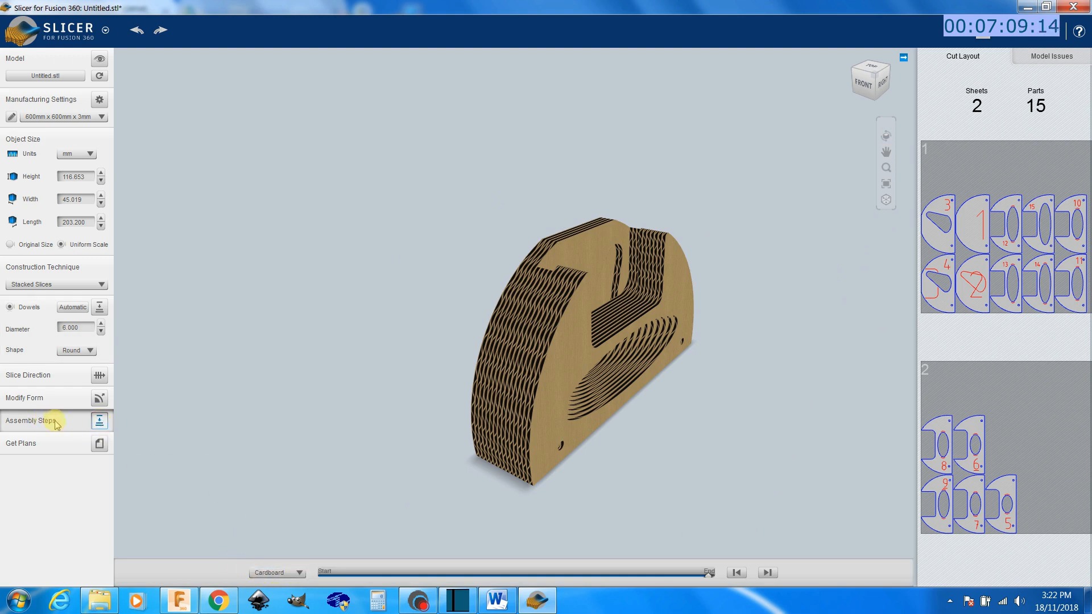
click(299, 573)
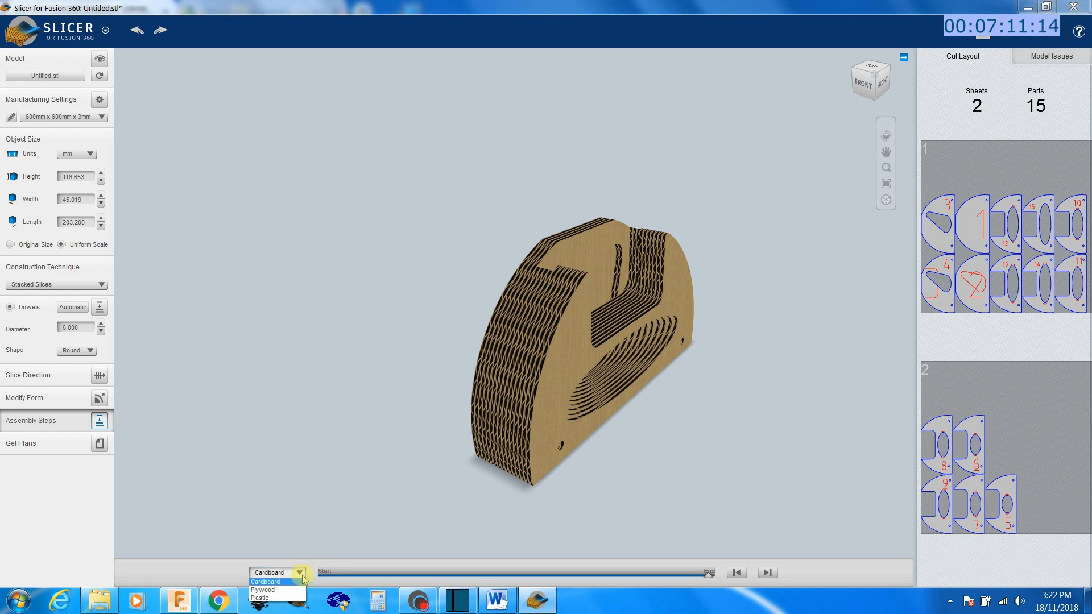
click(278, 591)
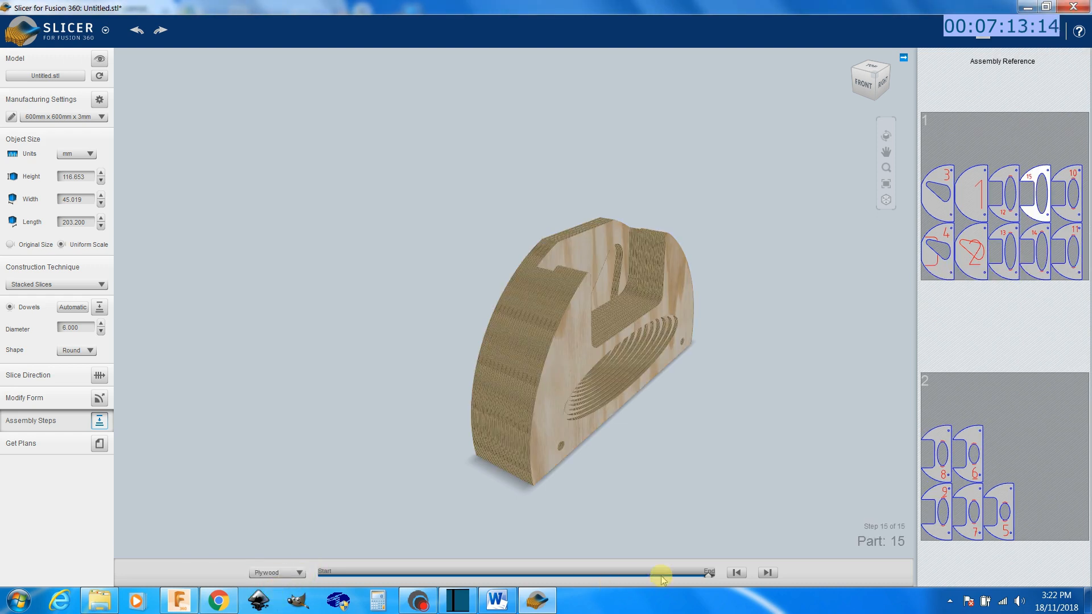
Step: Rewind the assembly preview to part 1 and step through the stacking sequence up to part 15
drag(709, 574, 310, 575)
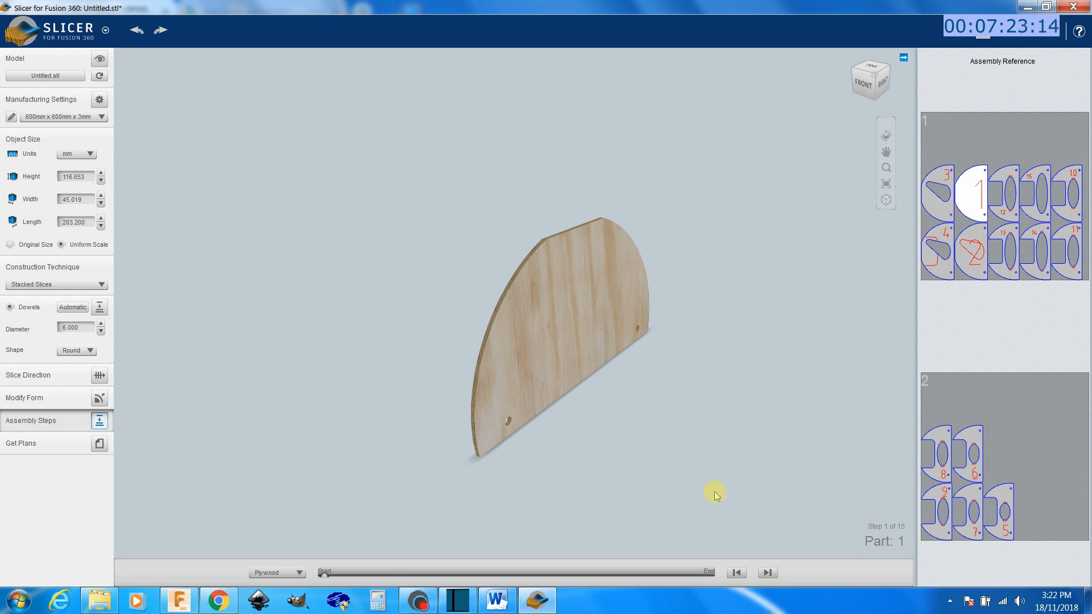
click(767, 573)
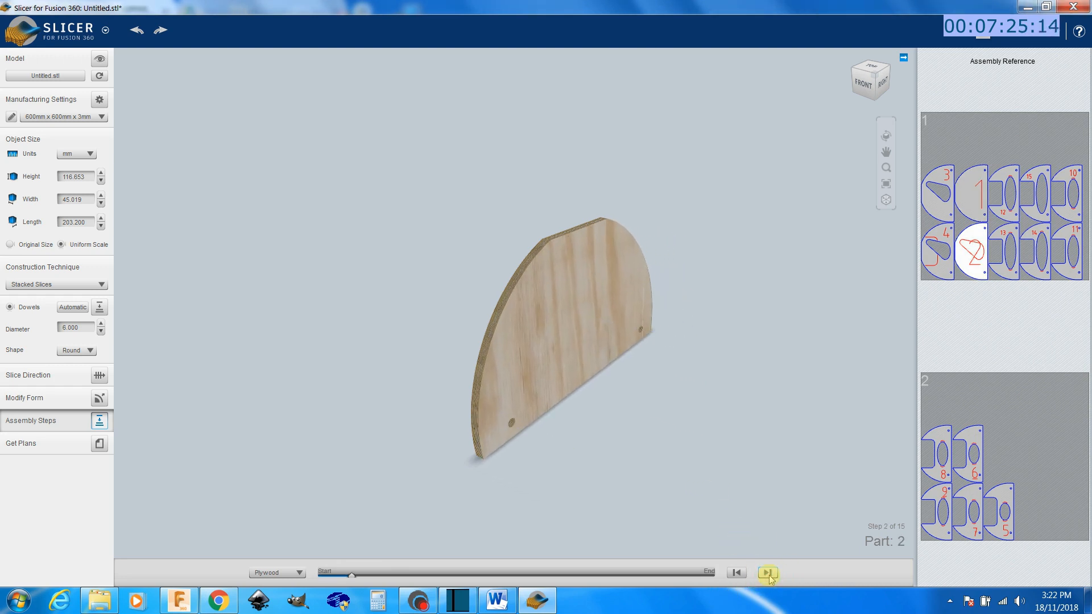
click(768, 573)
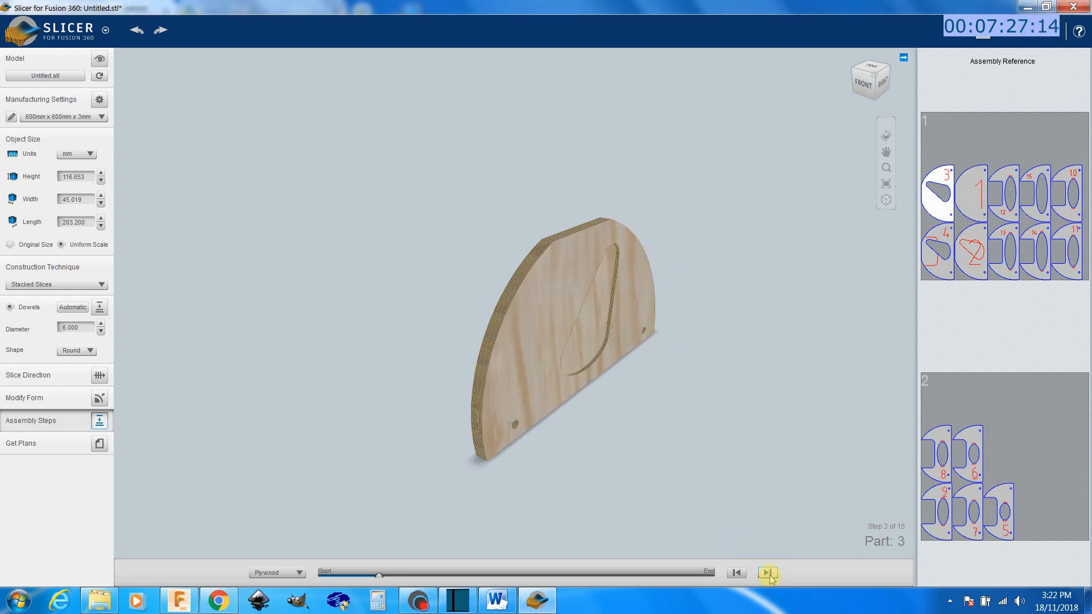
click(768, 573)
click(767, 573)
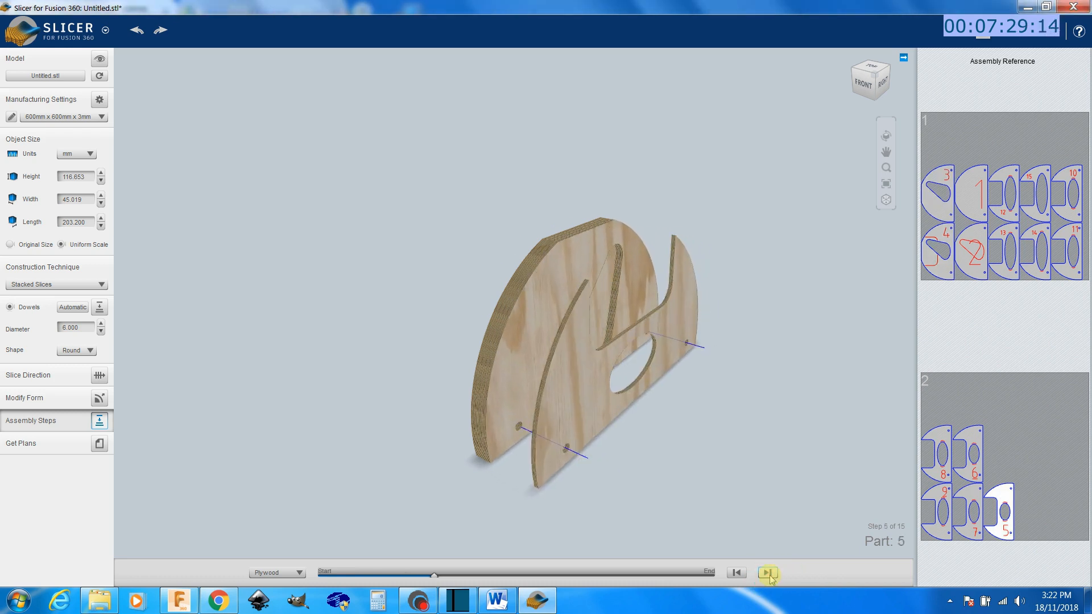
click(767, 573)
click(767, 572)
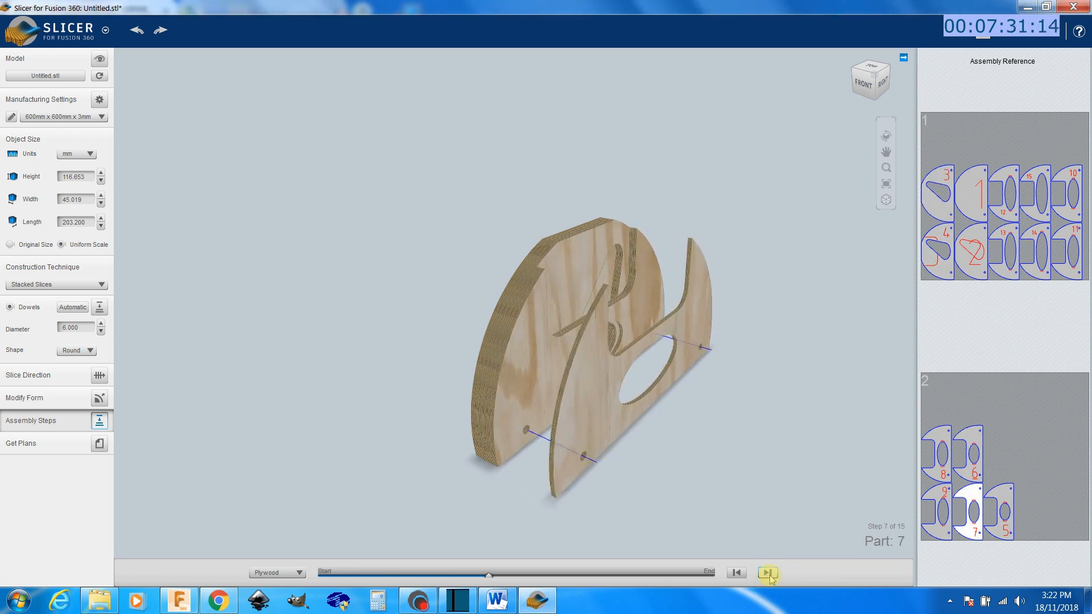
click(767, 573)
click(768, 572)
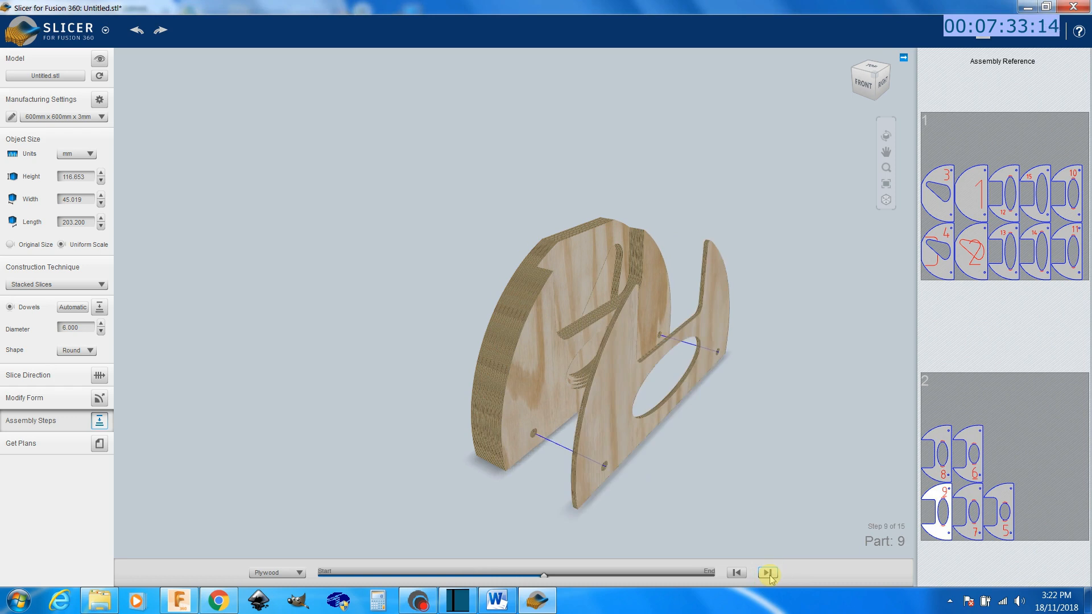
click(768, 573)
click(767, 573)
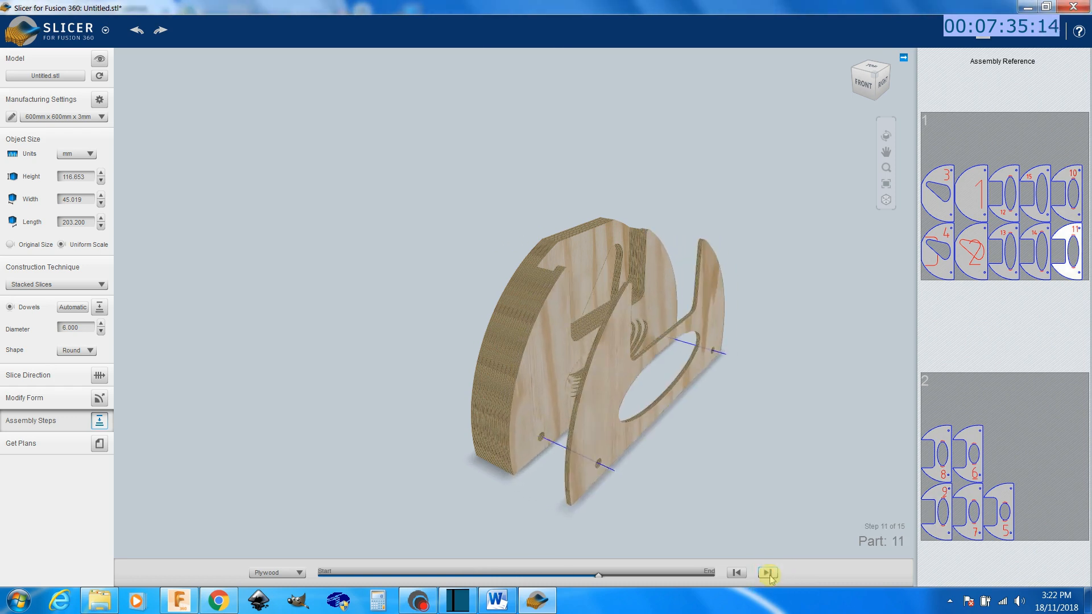
click(768, 573)
click(767, 572)
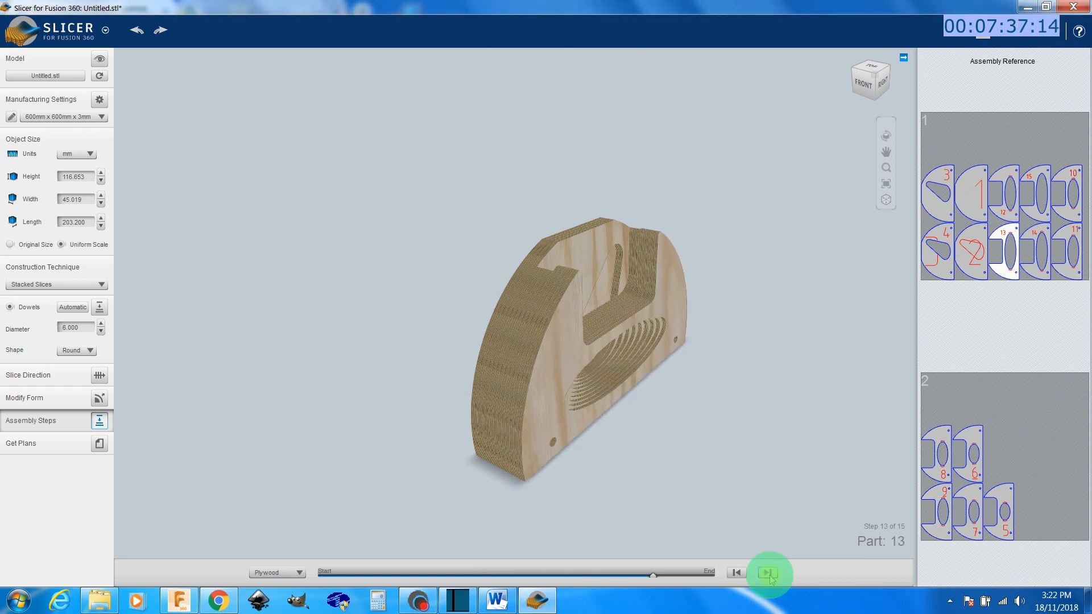
click(767, 572)
click(767, 573)
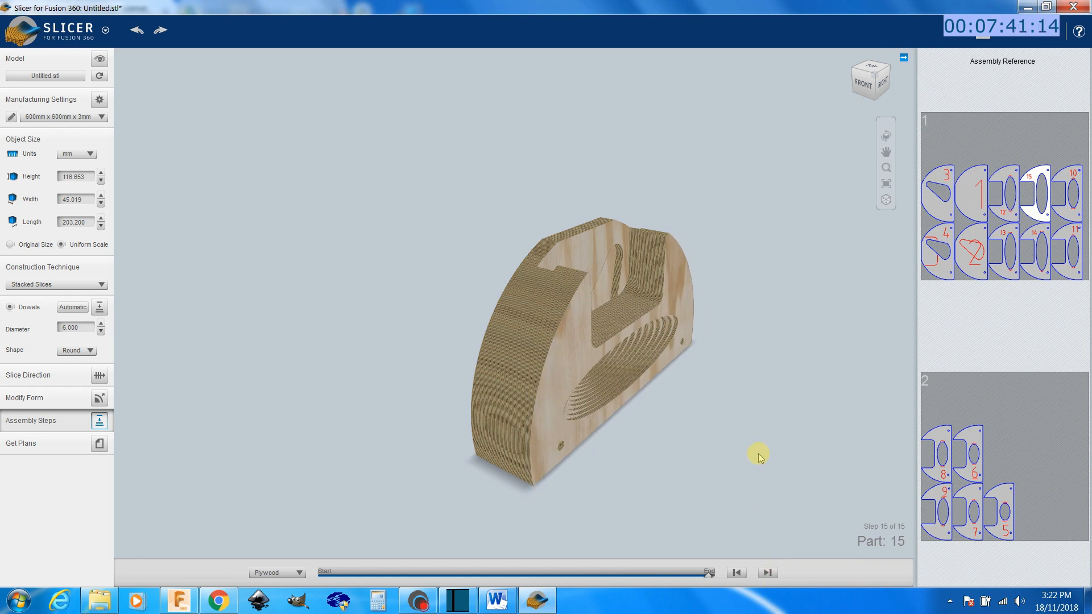
Step: Get the cutting plans for the stacked slices and export them to the computer as DXF in mm
drag(769, 435, 521, 422)
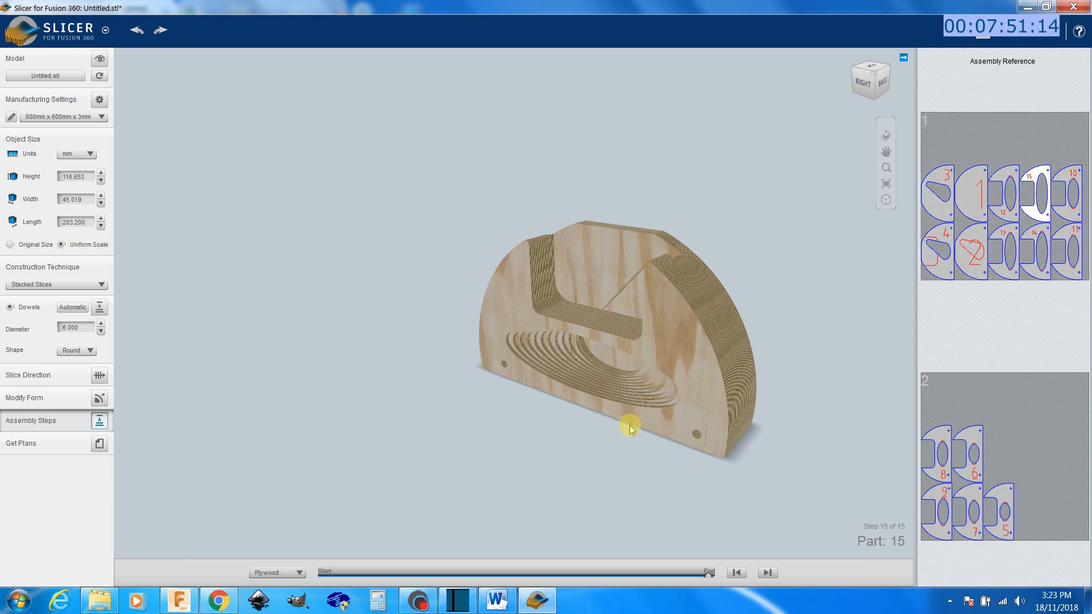
click(100, 444)
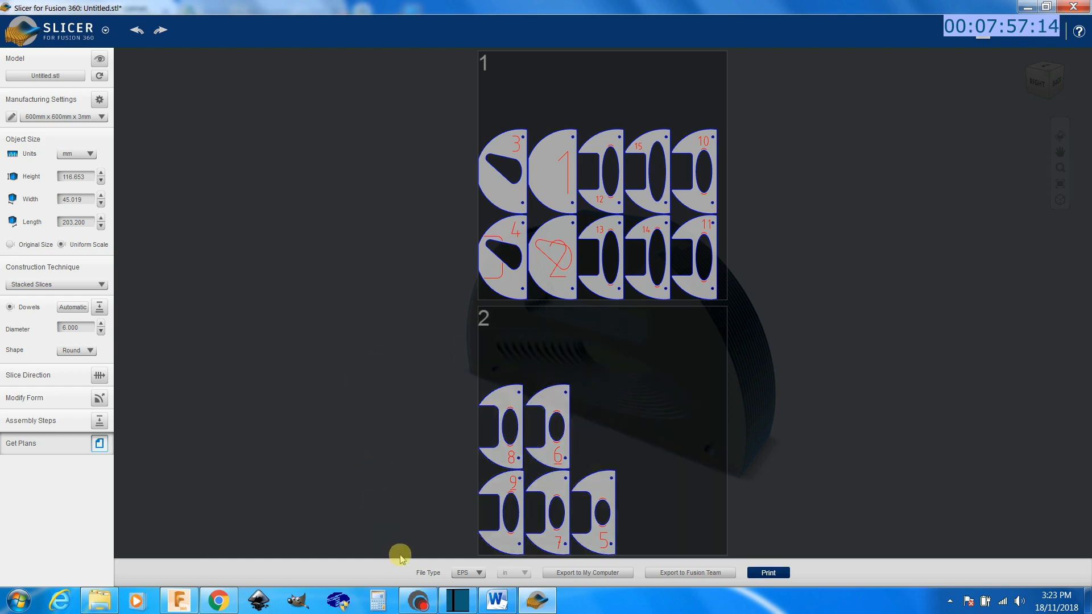
click(478, 572)
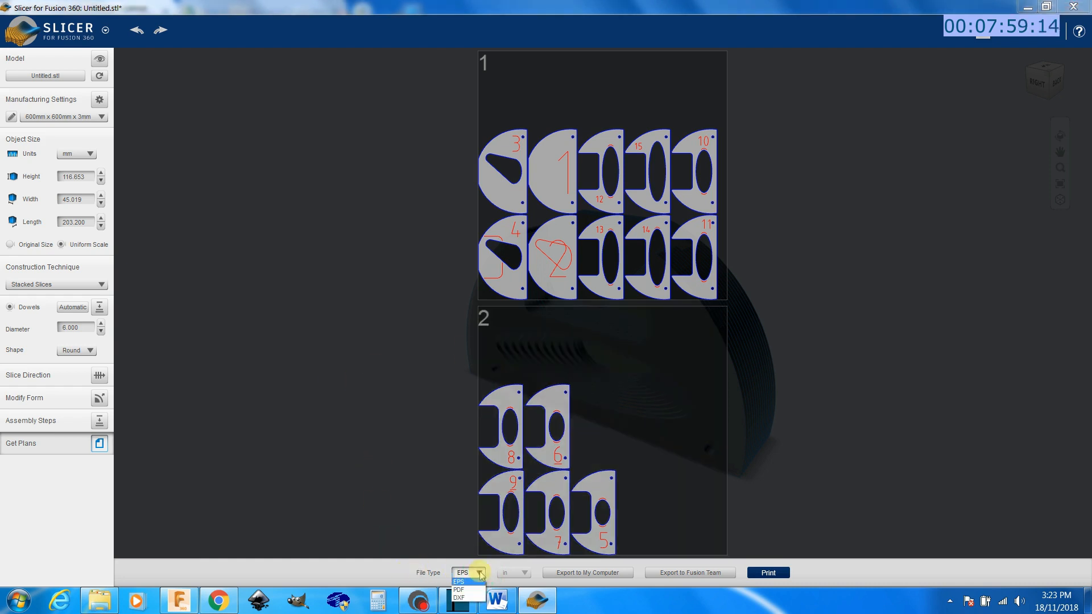
click(470, 598)
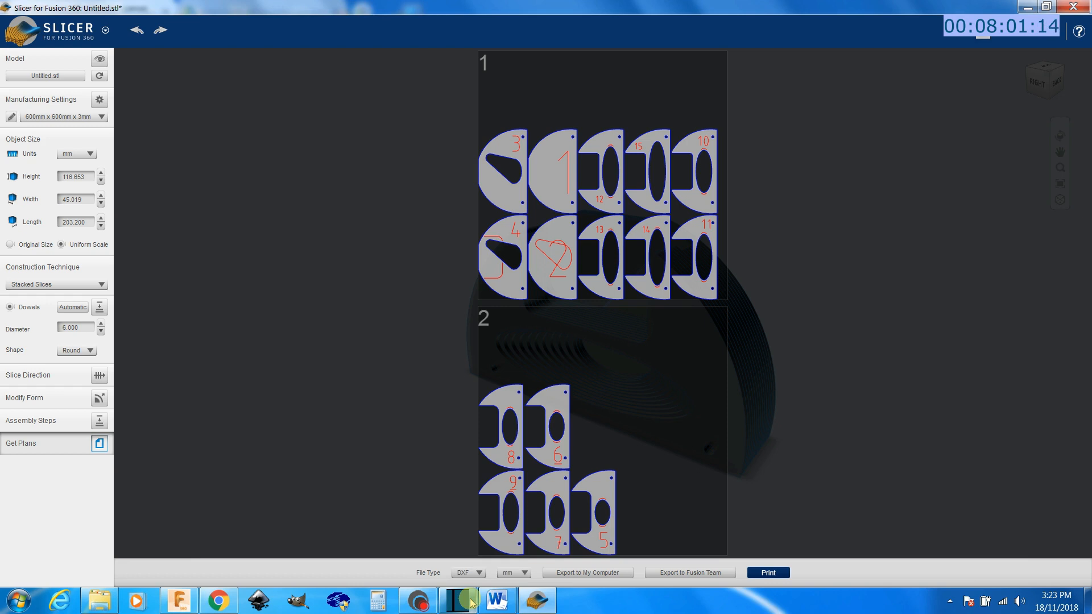
mouse_move(496, 599)
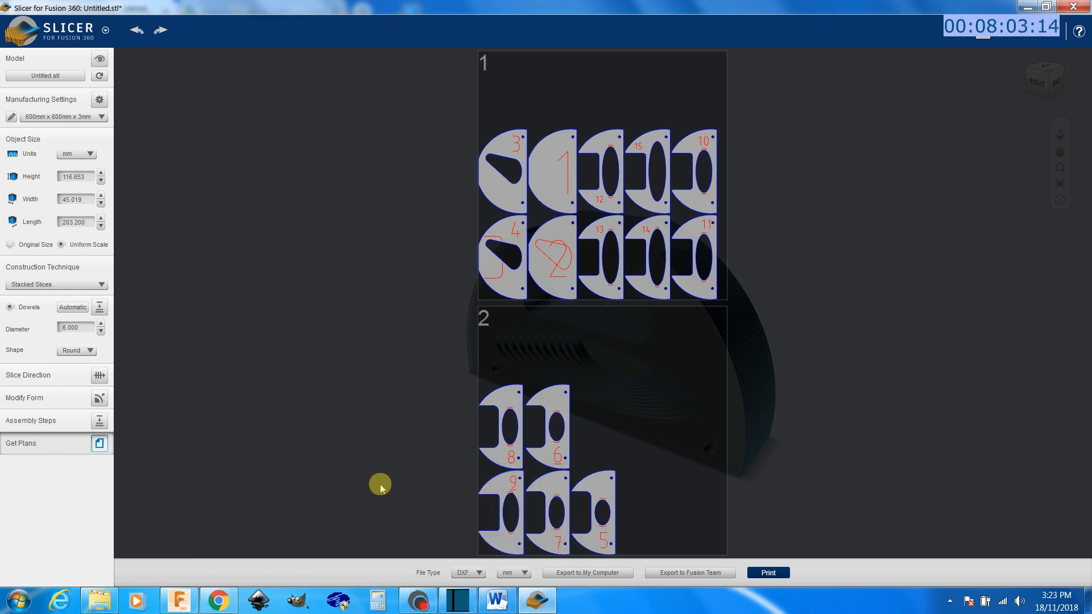
click(605, 572)
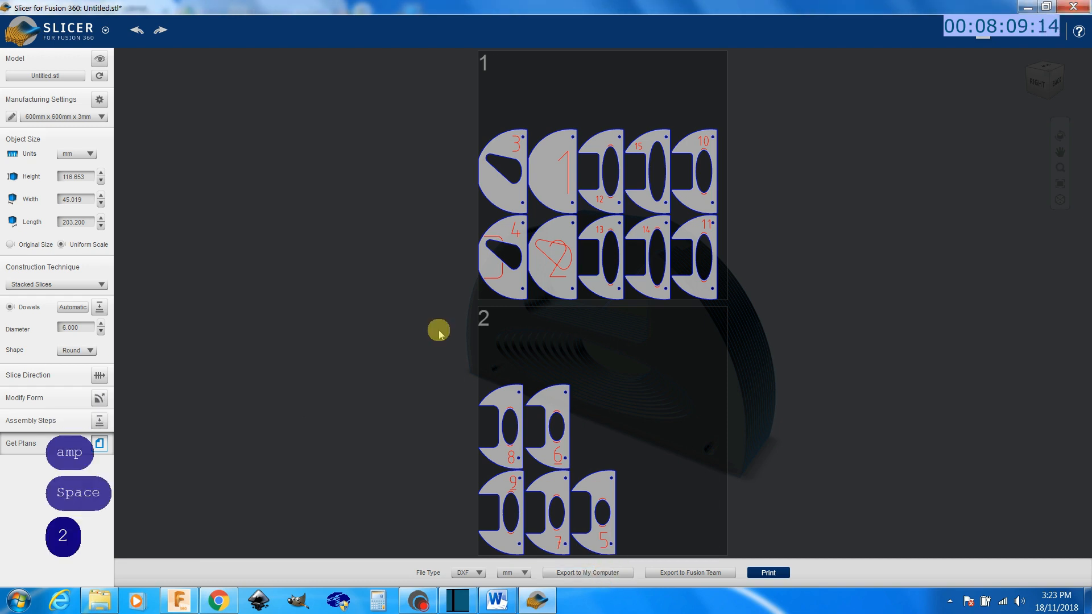